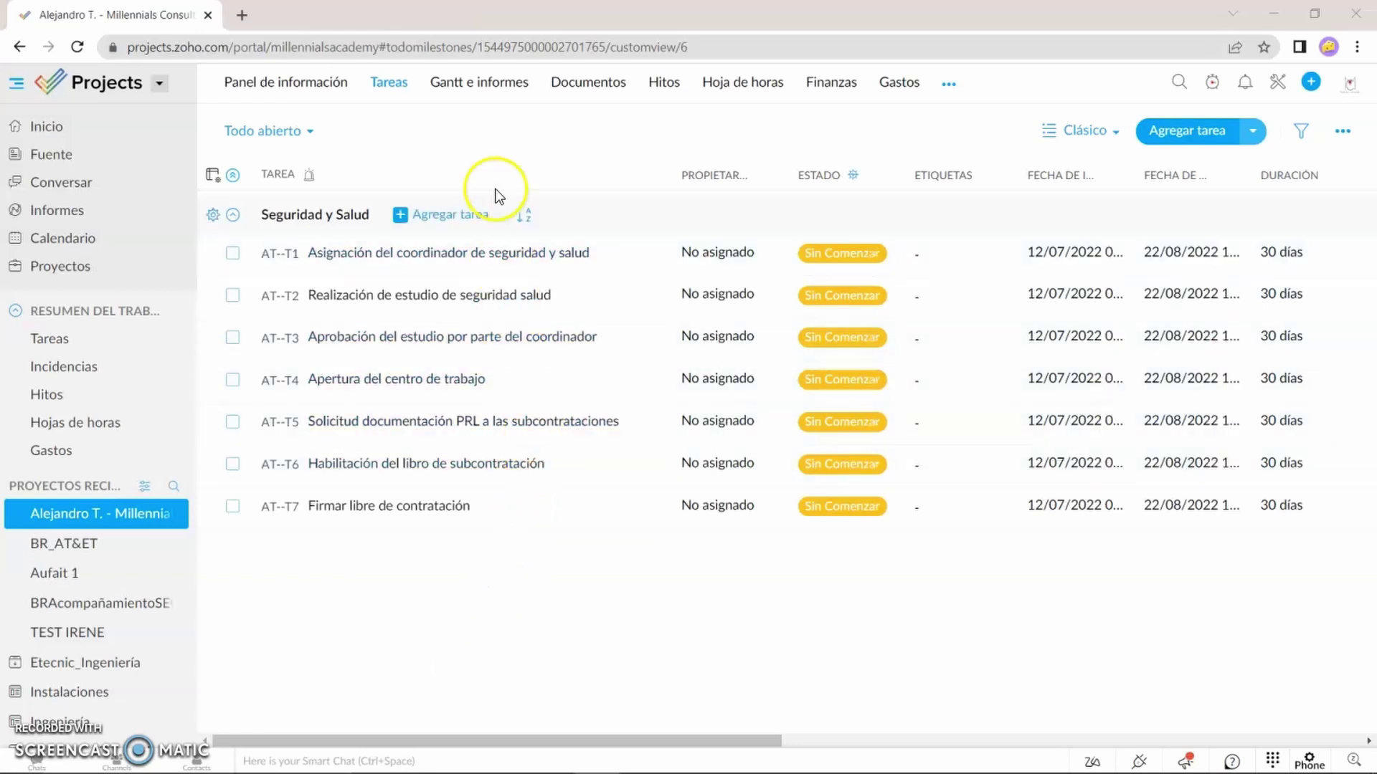
Open the project's Gantt chart and review the predefined task views available for it.
left_click(474, 98)
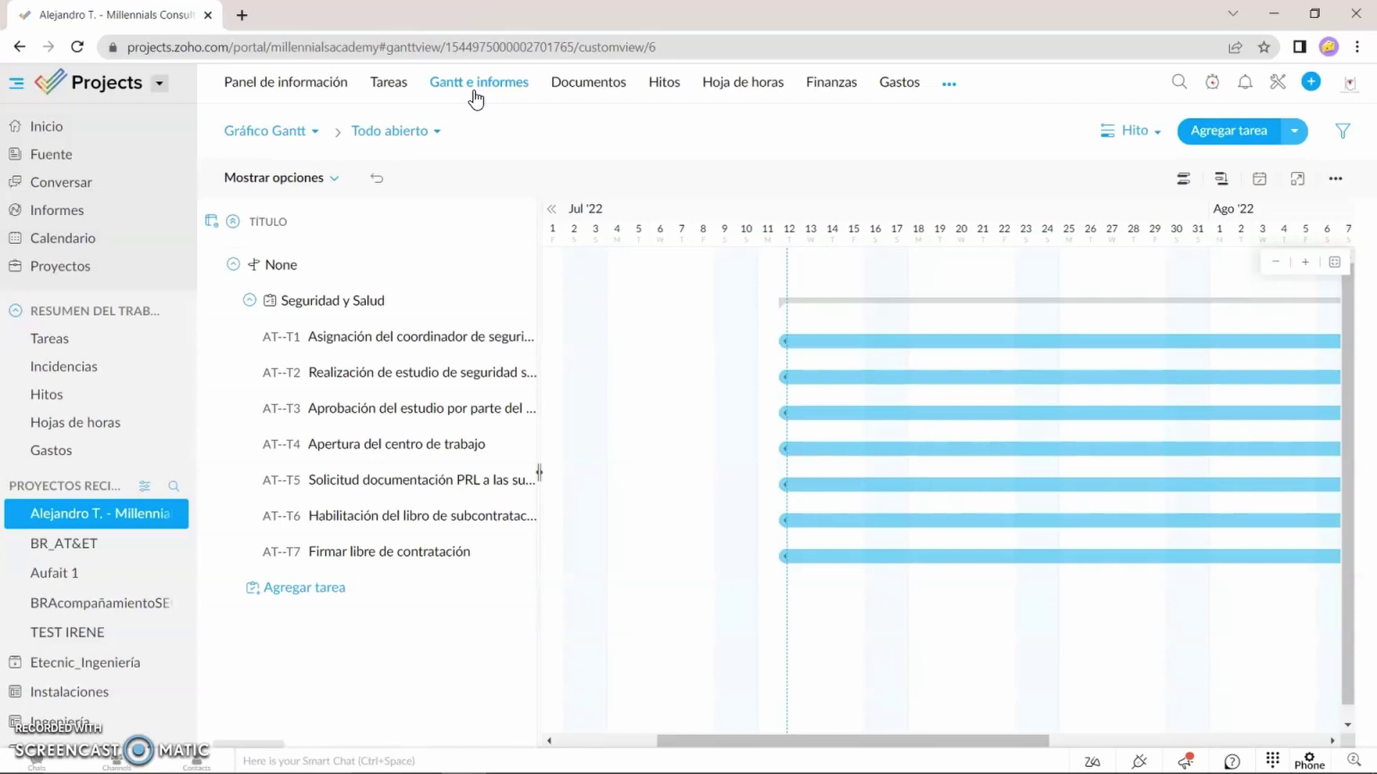
left_click(437, 132)
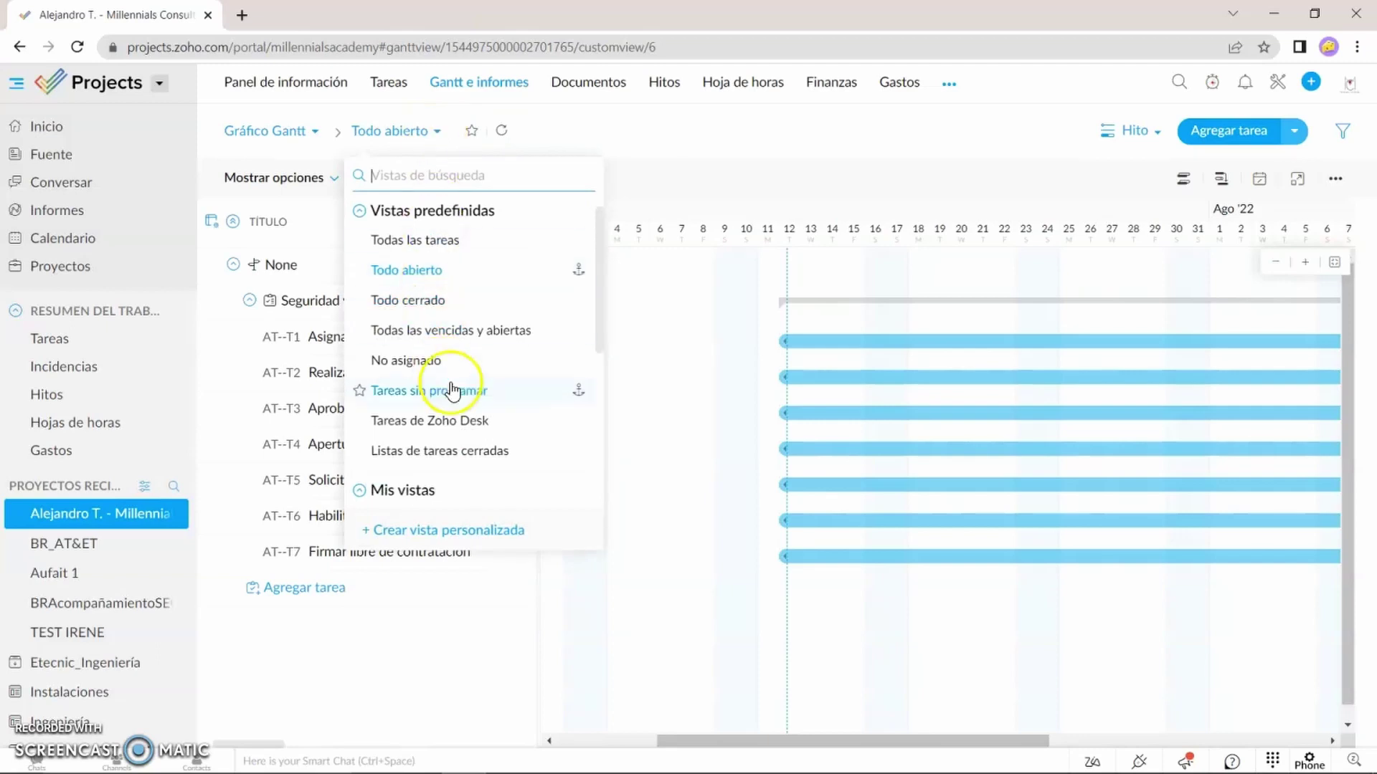
scroll(453, 392, "down", 3)
scroll(452, 393, "down", 2)
scroll(453, 394, "up", 4)
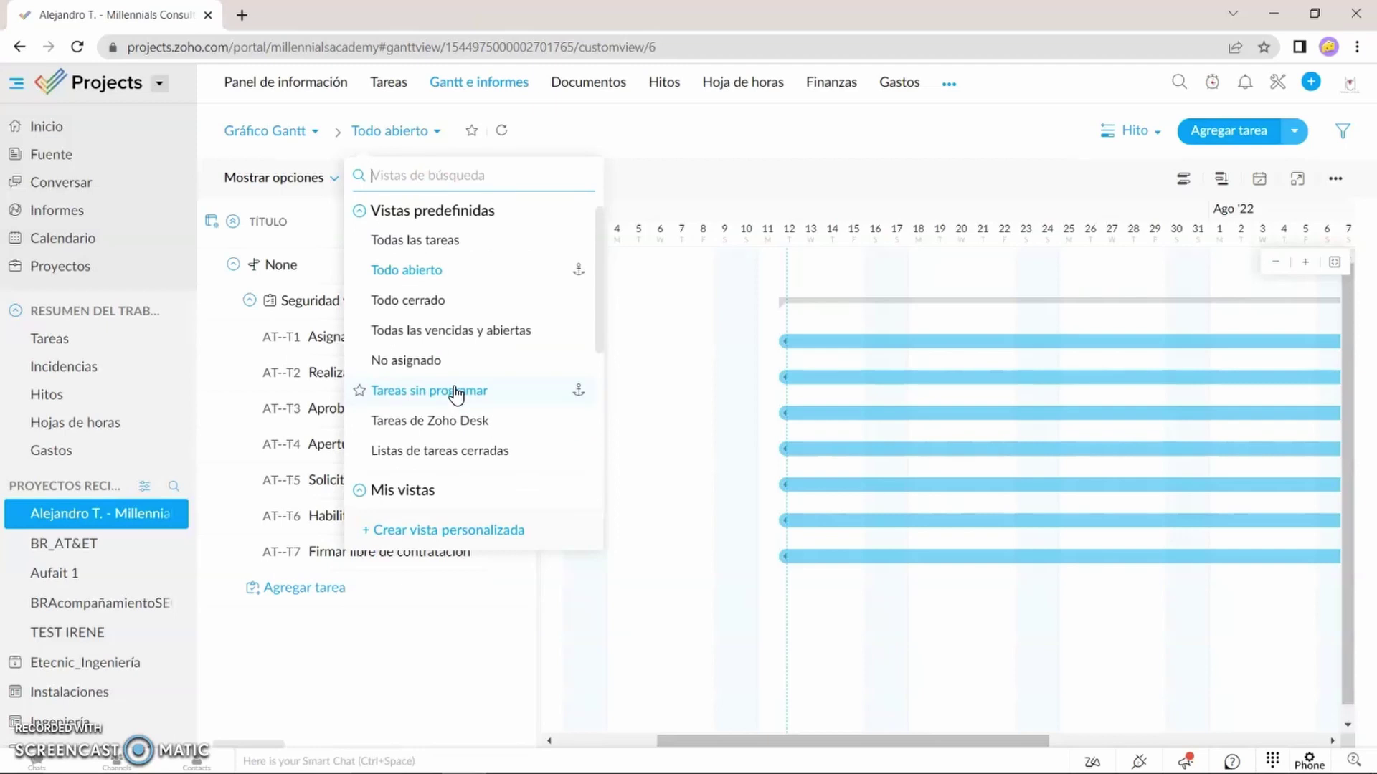
left_click(606, 239)
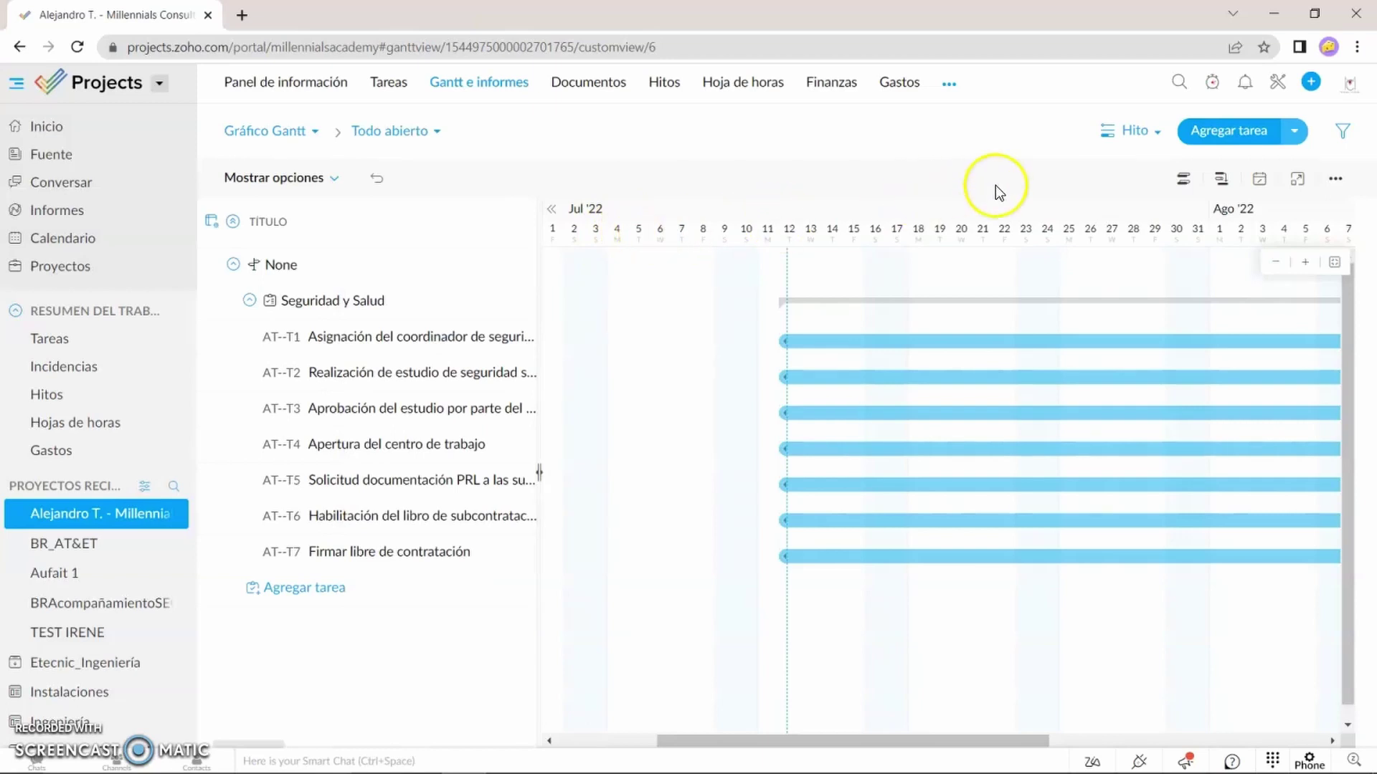
Preview the Gantt chart in the Cronología layout and return it to the Hito layout.
left_click(1109, 138)
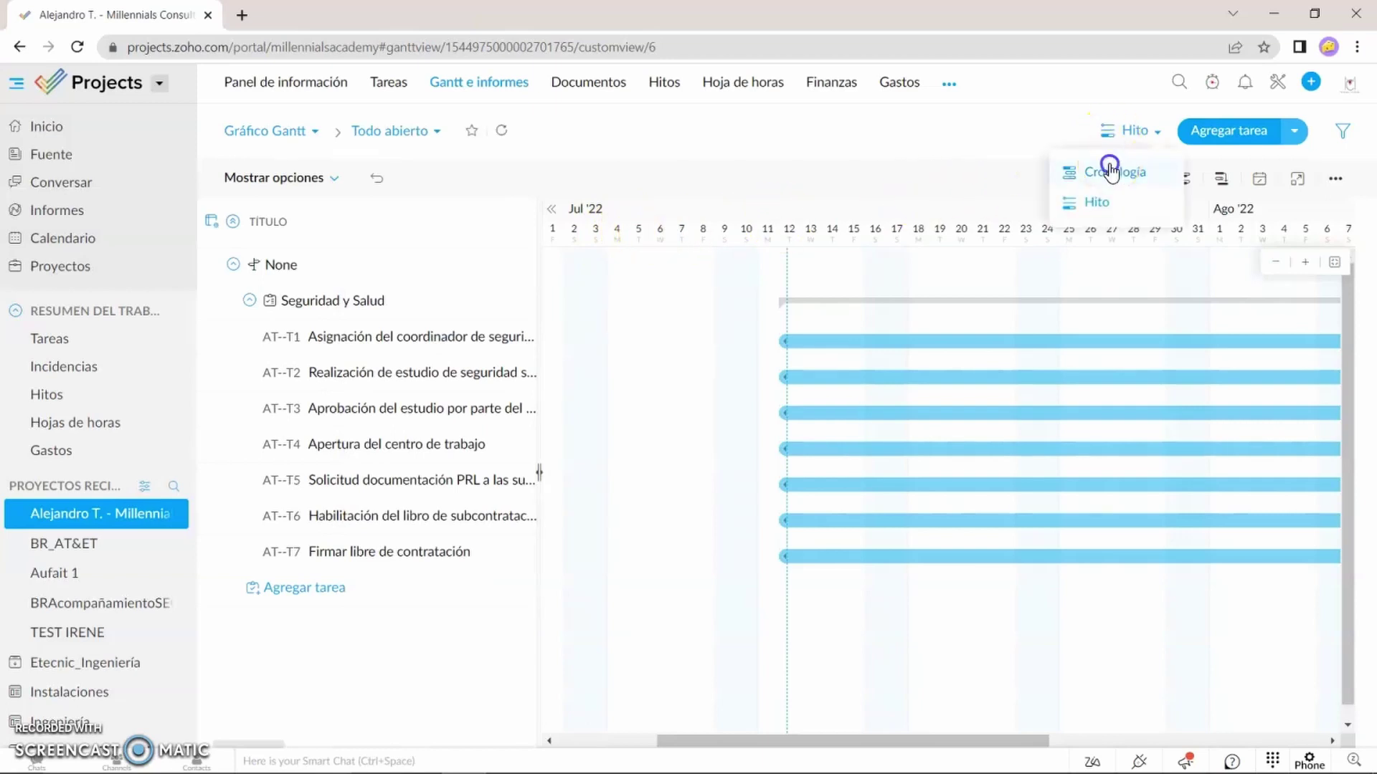
left_click(1108, 165)
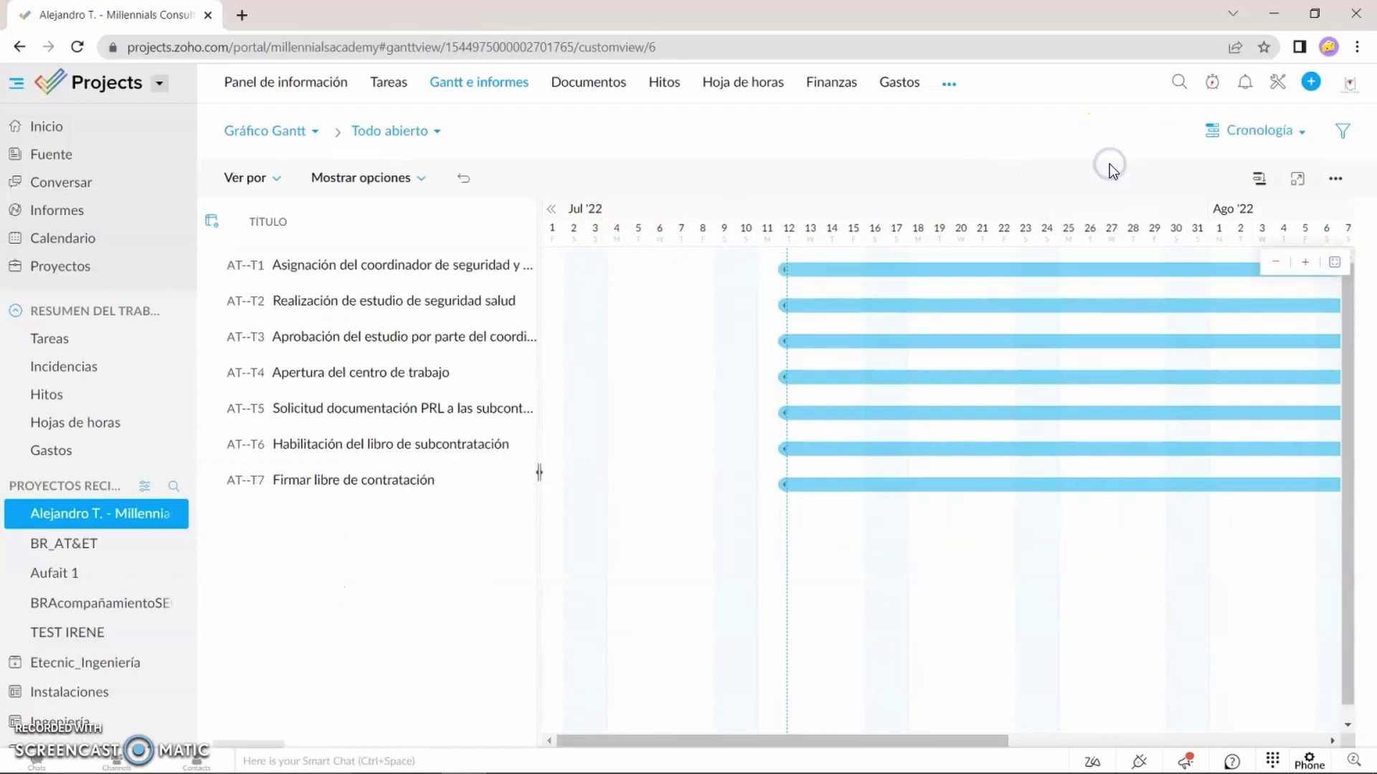
left_click(1263, 122)
left_click(1244, 201)
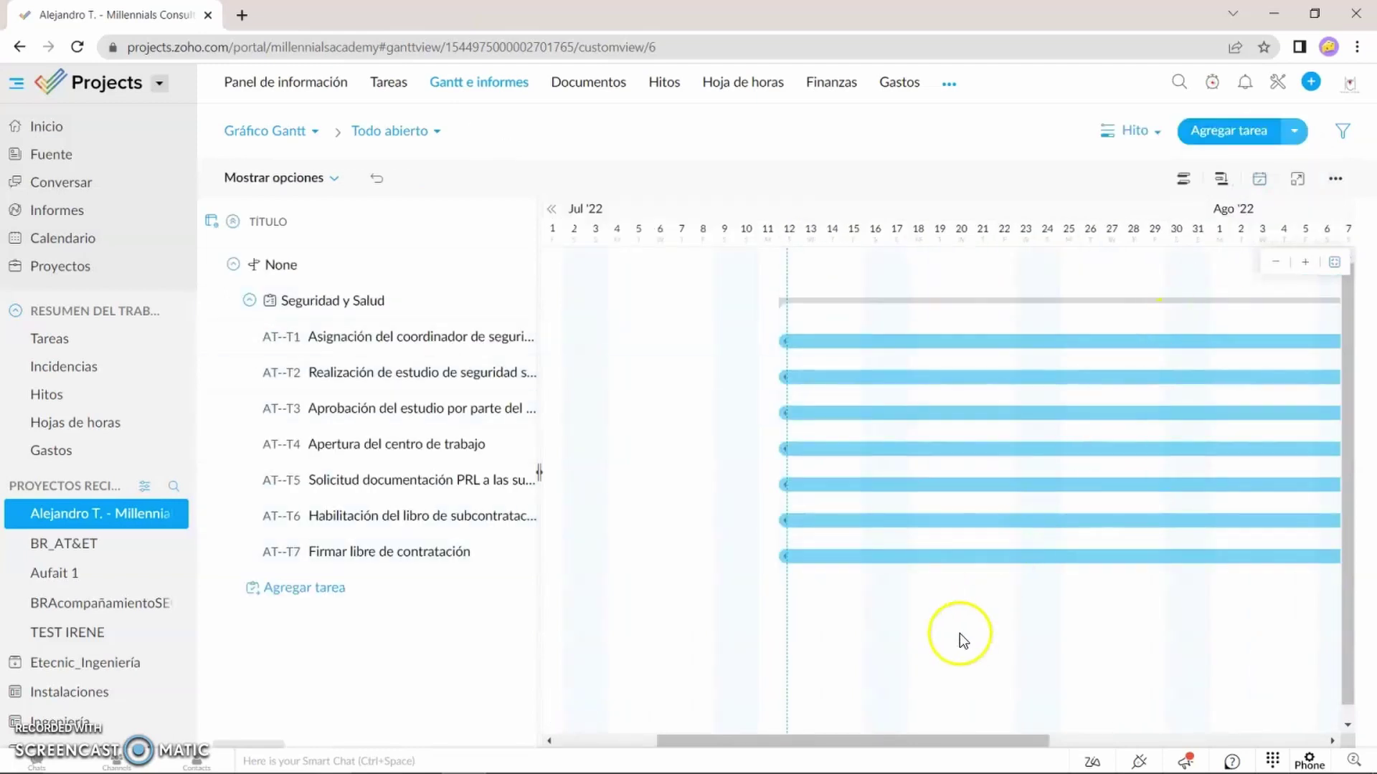
Move the Asignación del coordinador de seguridad y salud task bar in the Gantt chart to run from 1 July to 11 August.
left_click_drag(897, 740, 974, 741)
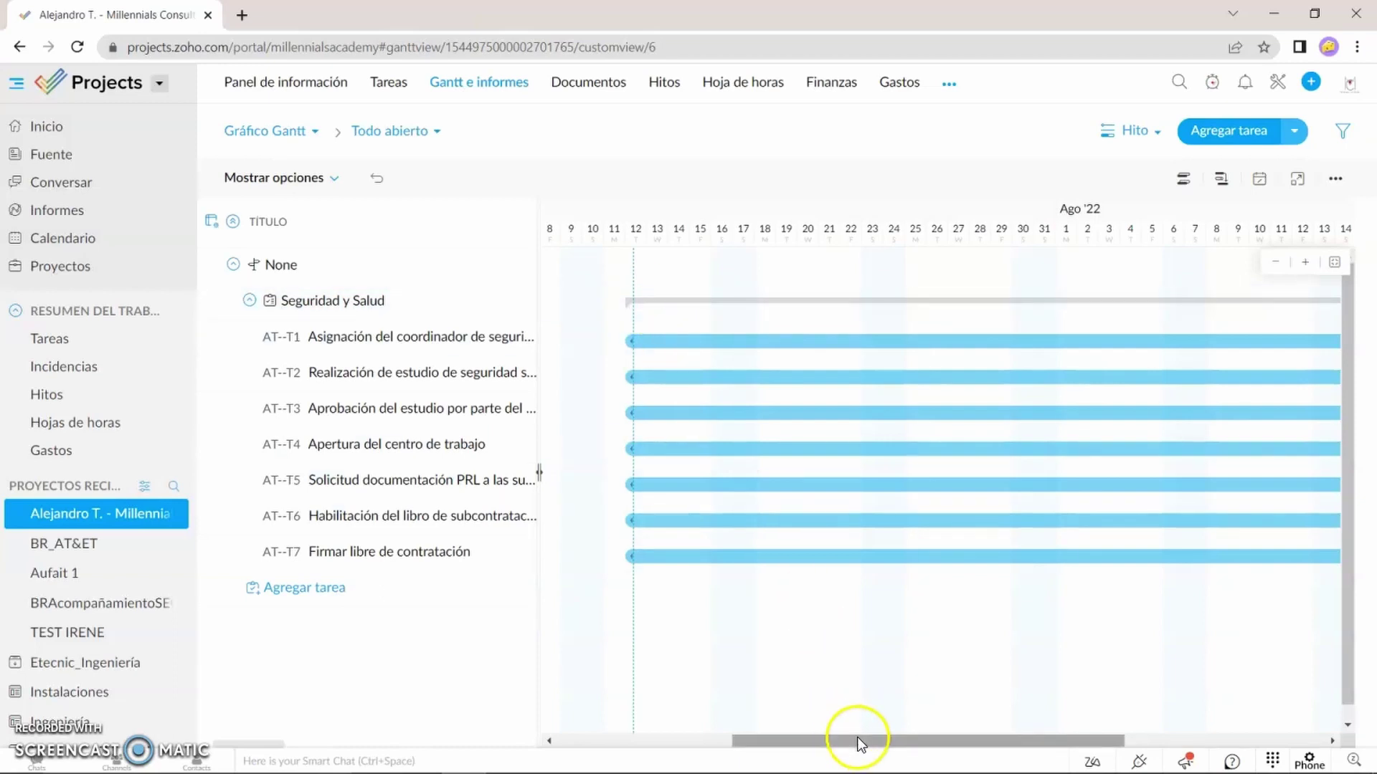
left_click_drag(850, 737, 913, 752)
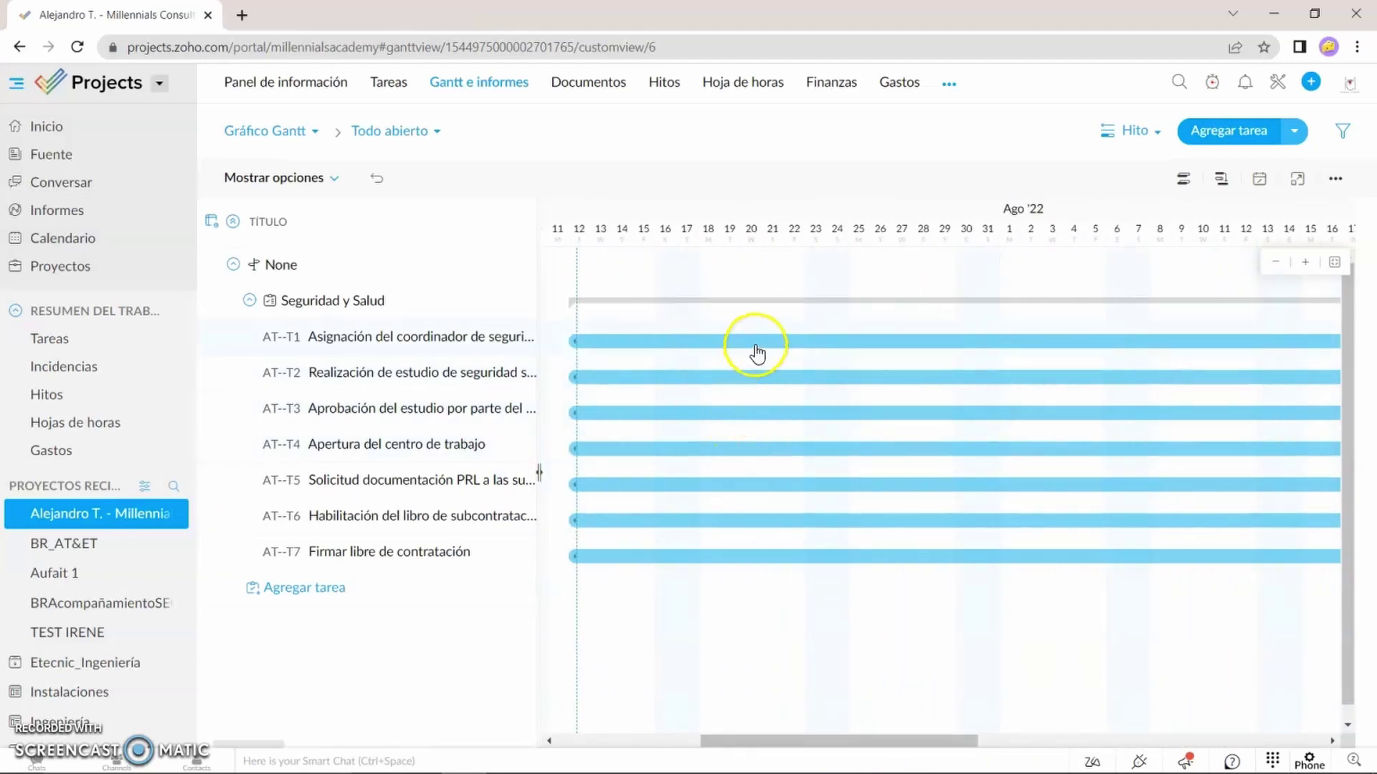
left_click_drag(848, 741, 958, 746)
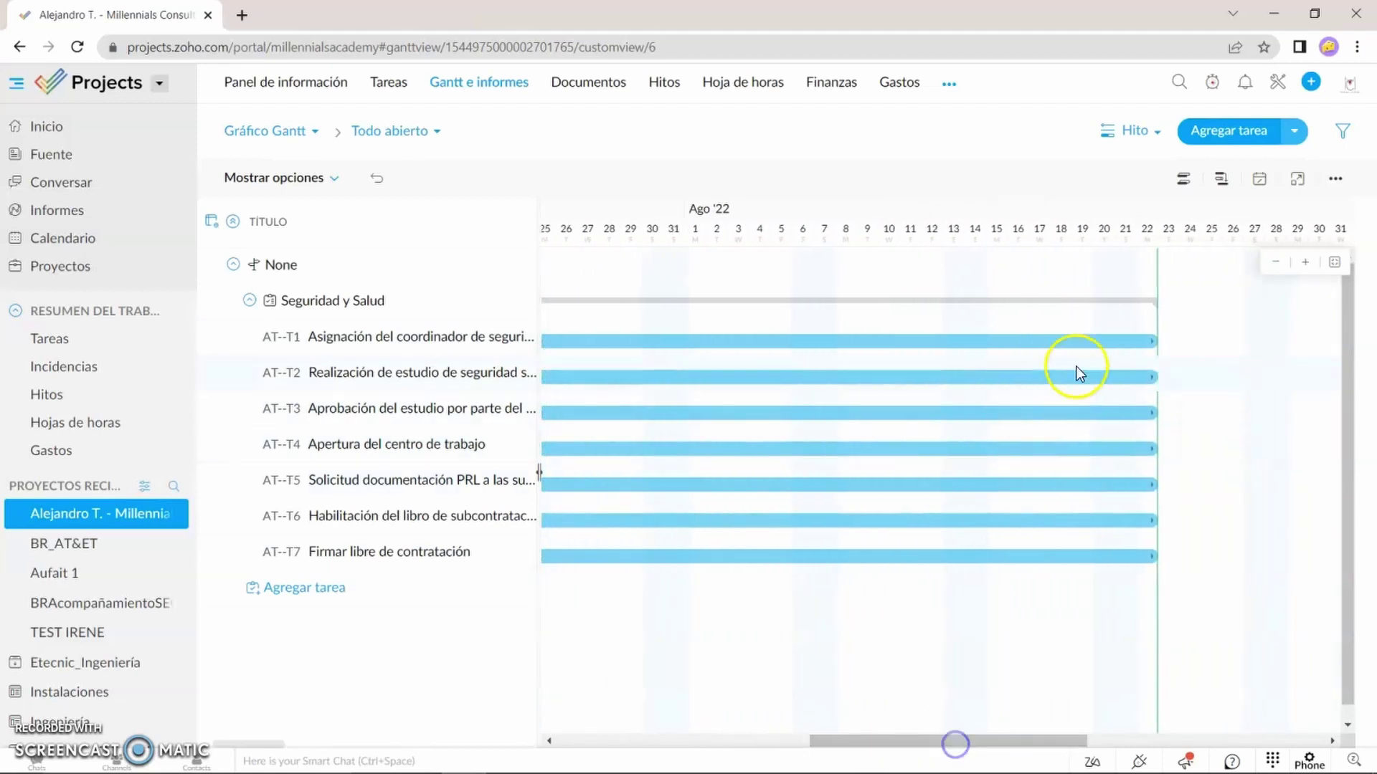
left_click_drag(1146, 344, 740, 349)
left_click_drag(1151, 343, 861, 341)
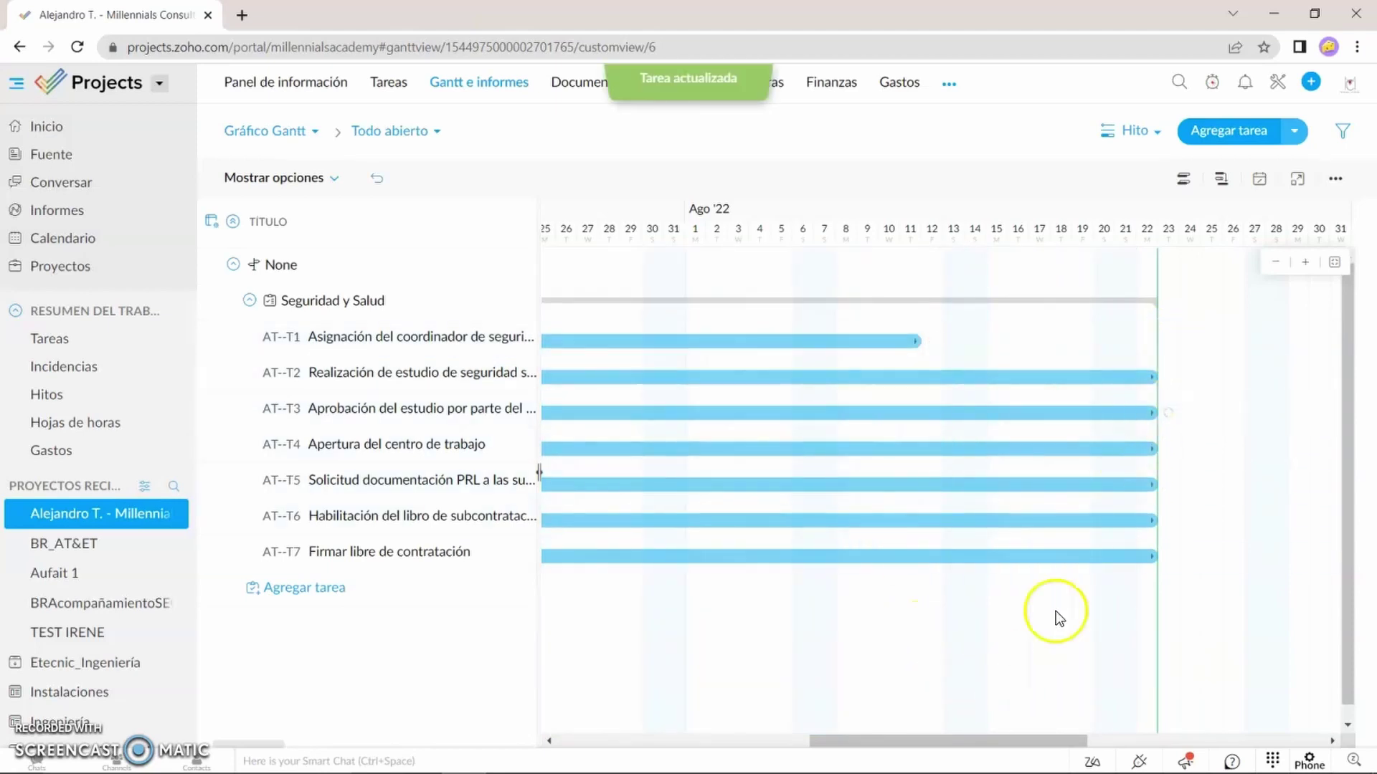
left_click_drag(1014, 741, 763, 737)
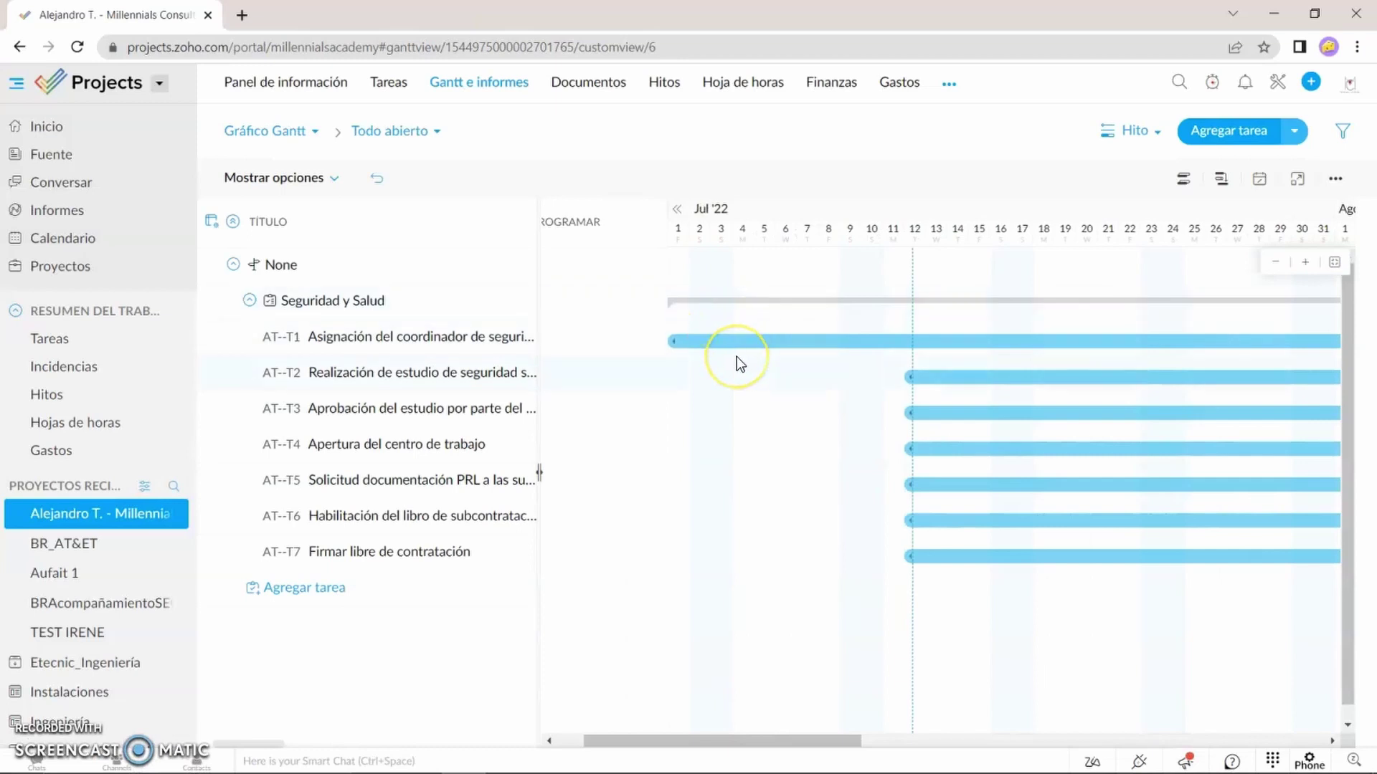
View the schedule, predecessor and successor details of the Realización de estudio de seguridad salud task.
left_click_drag(793, 362, 938, 385)
mouse_move(940, 388)
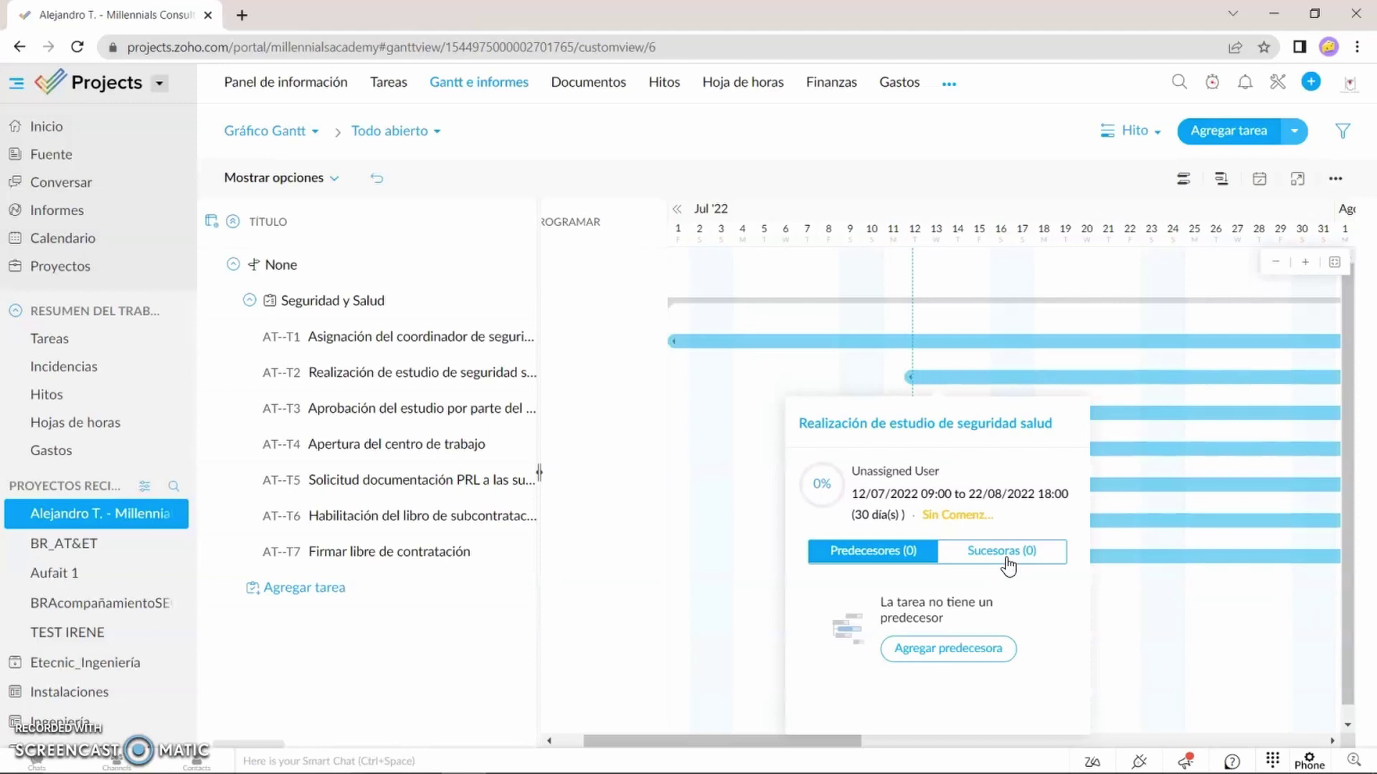
left_click(898, 178)
Open the Utilización de recursos report and examine the individual tasks under No asignado.
left_click(318, 132)
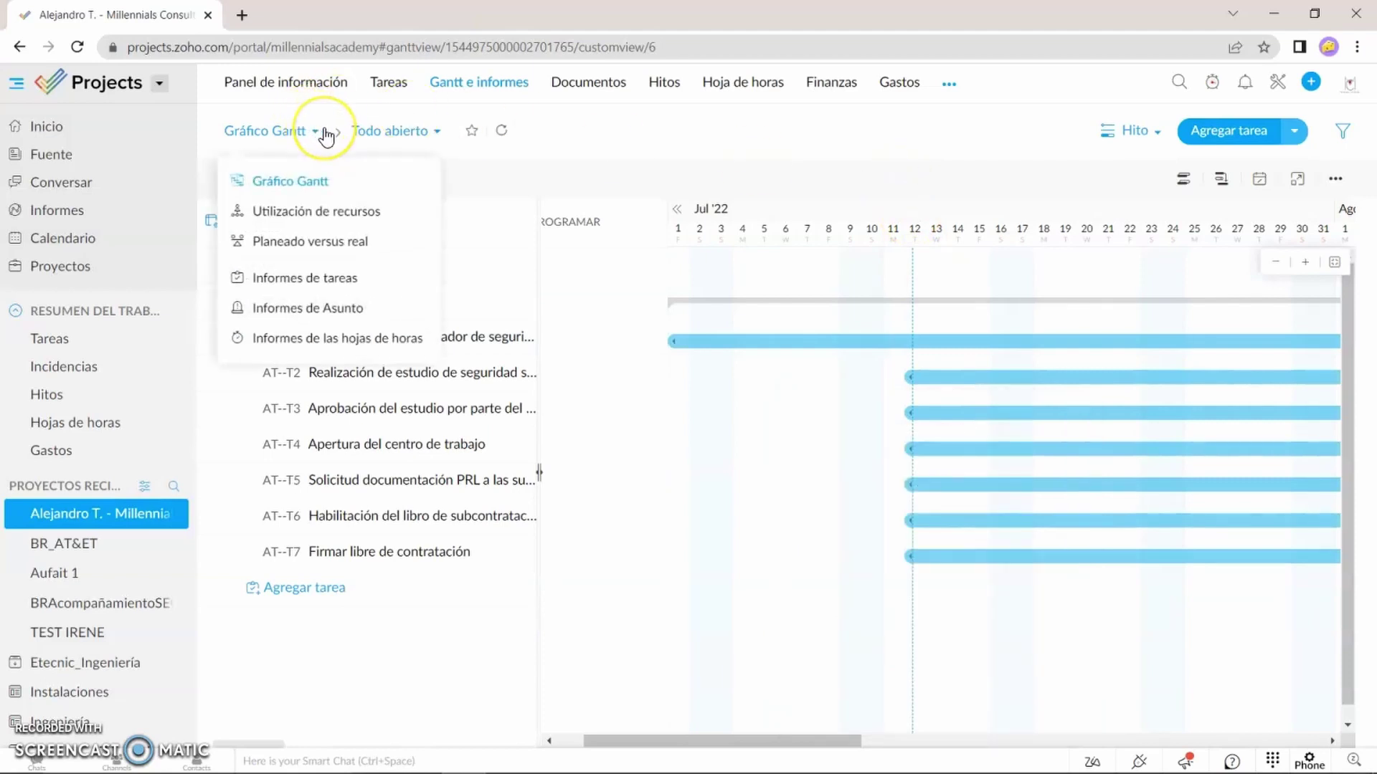
mouse_move(269, 137)
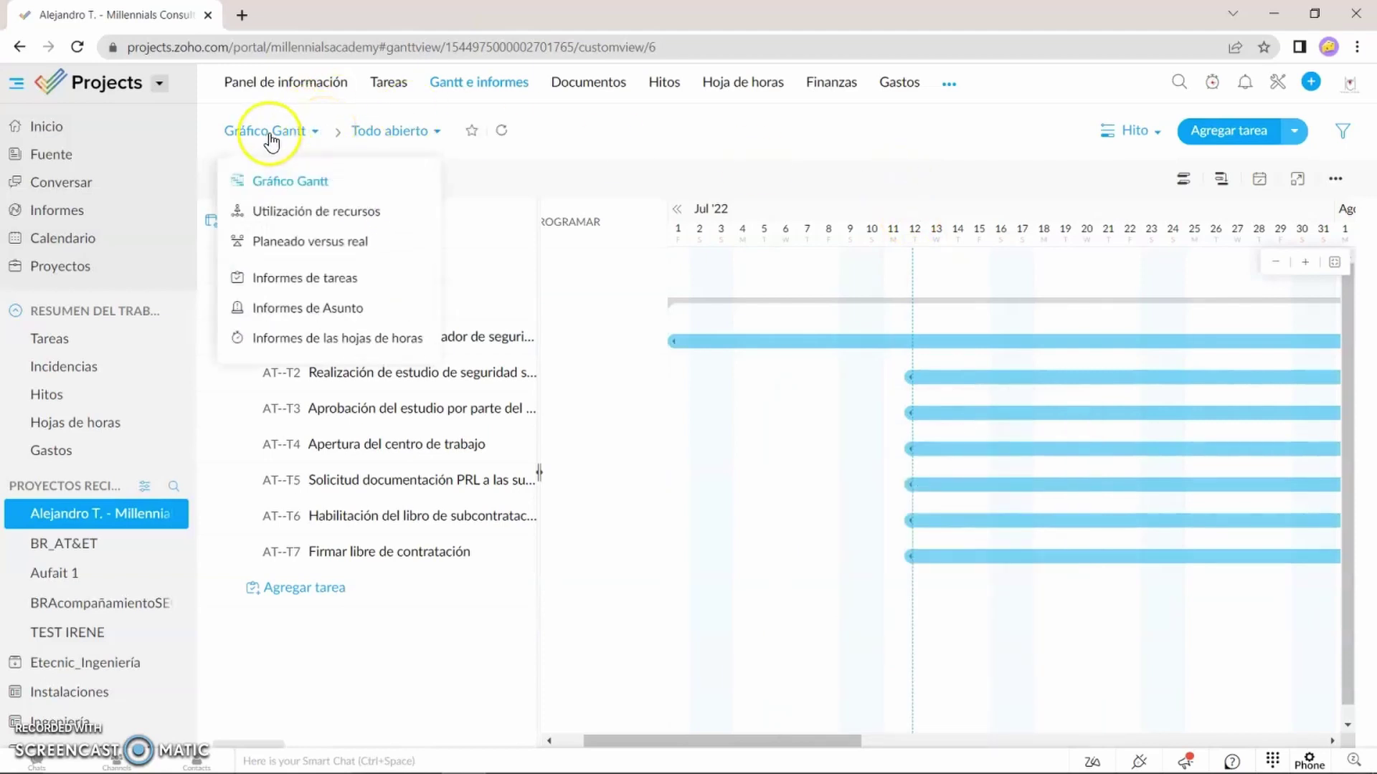
left_click(311, 216)
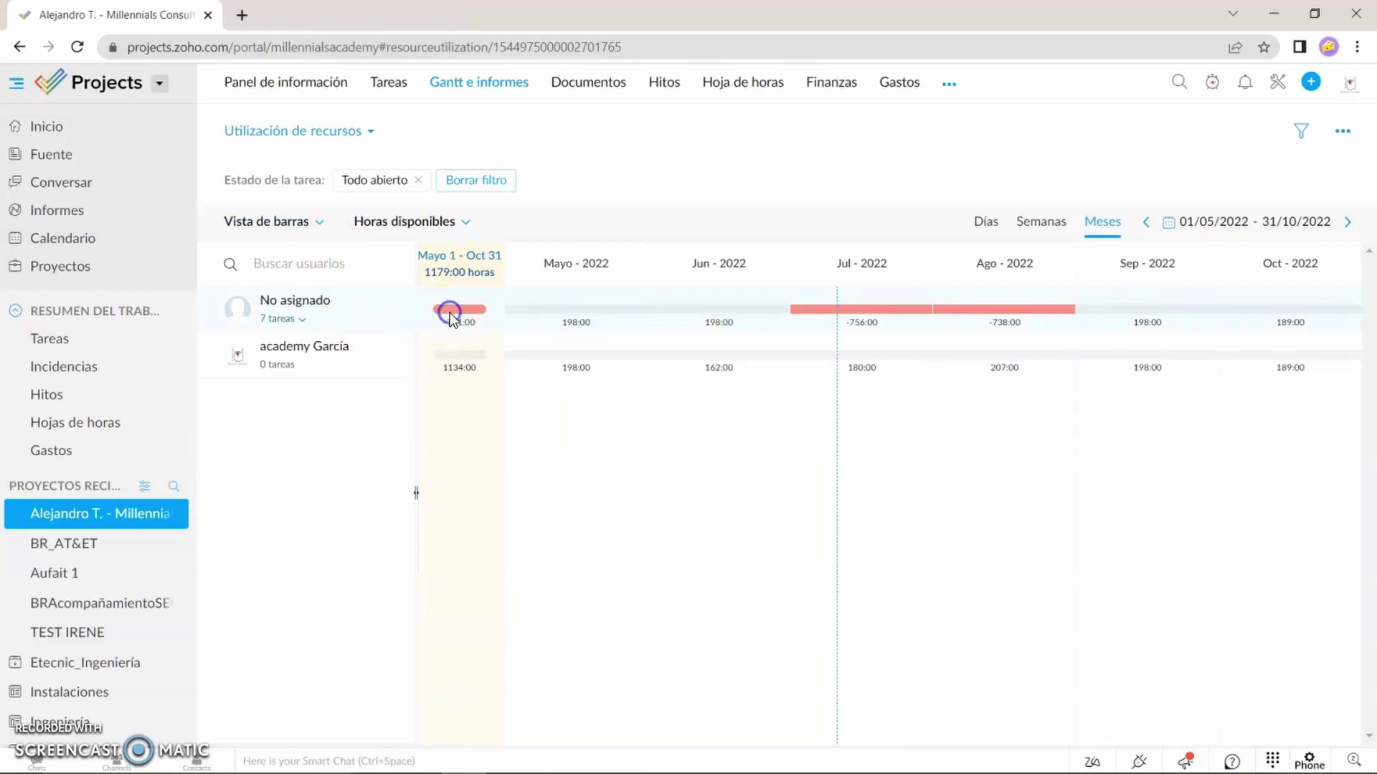
left_click(304, 320)
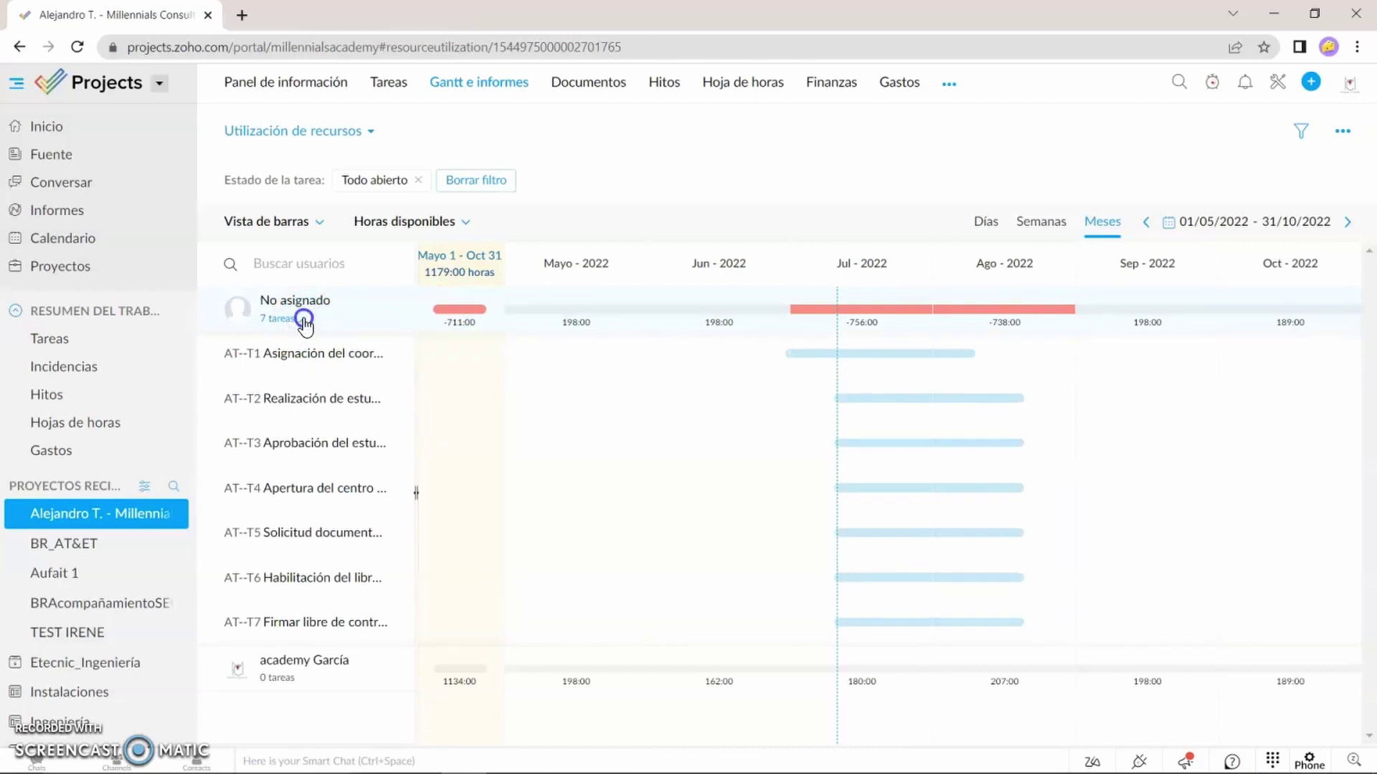
left_click(304, 319)
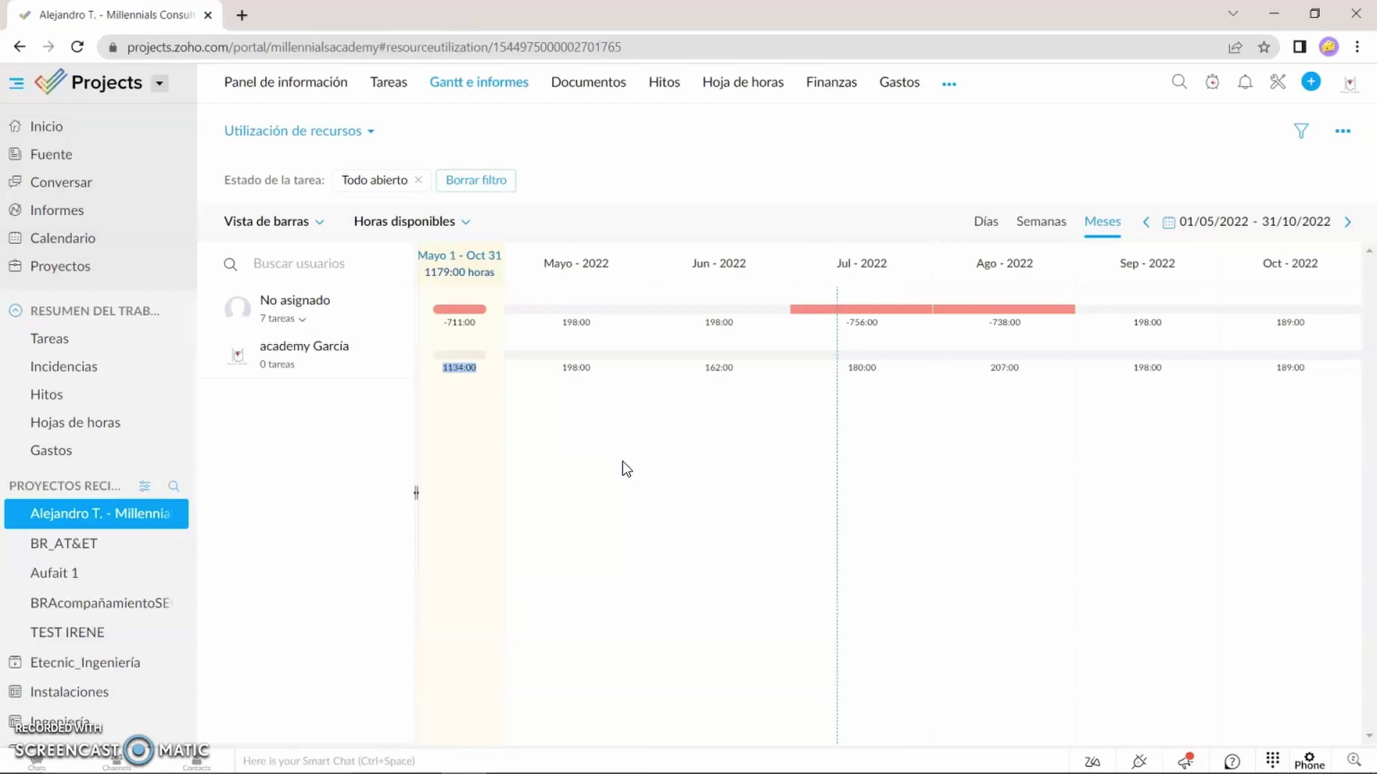
Compare the resource utilization report by days, weeks and months.
mouse_move(892, 343)
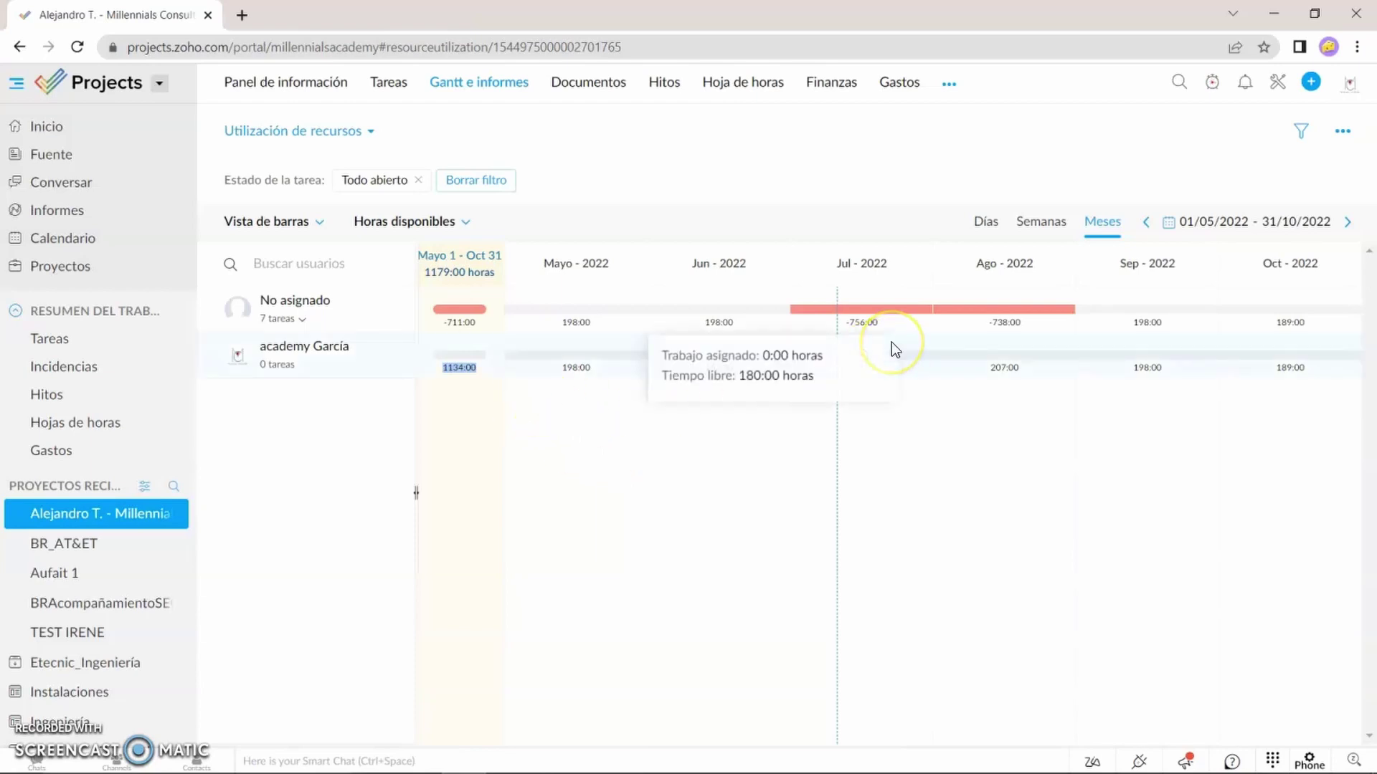
left_click(987, 222)
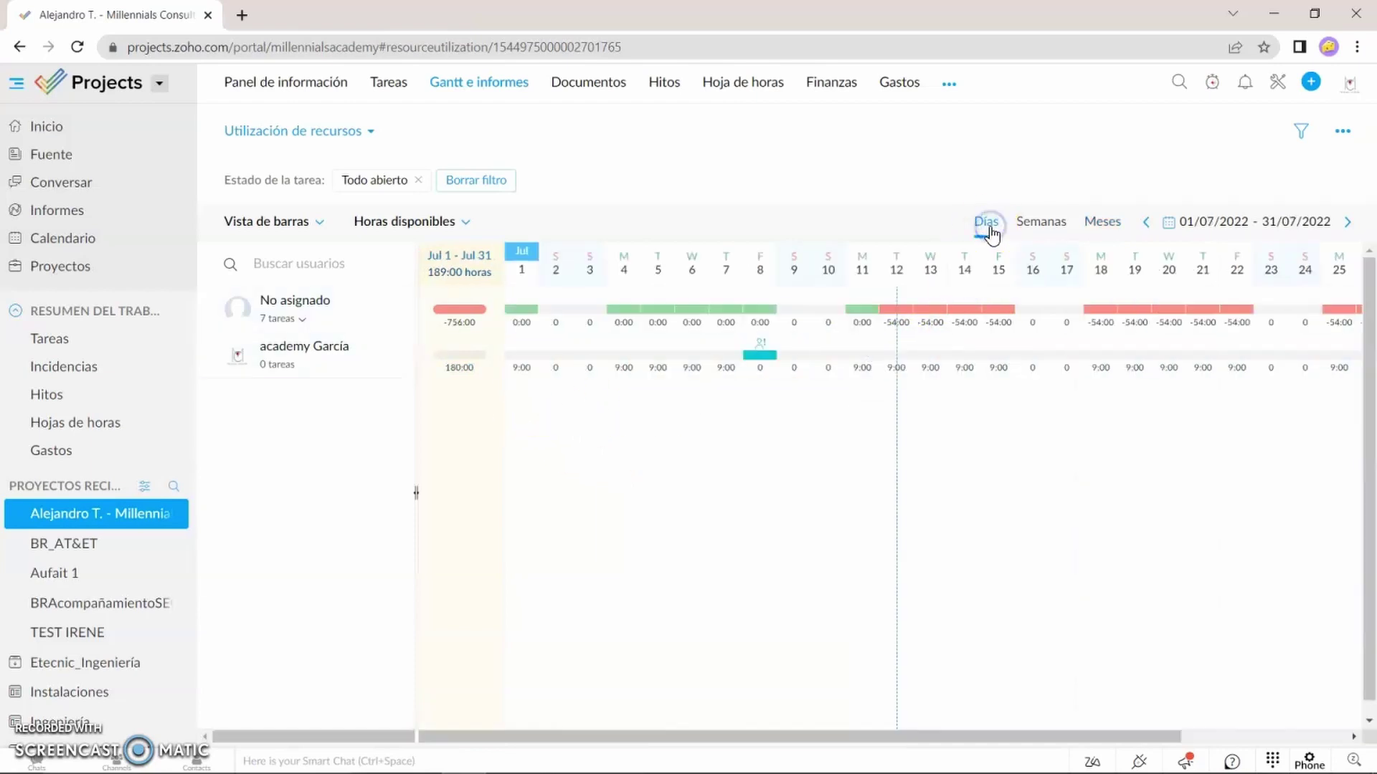
left_click(1053, 228)
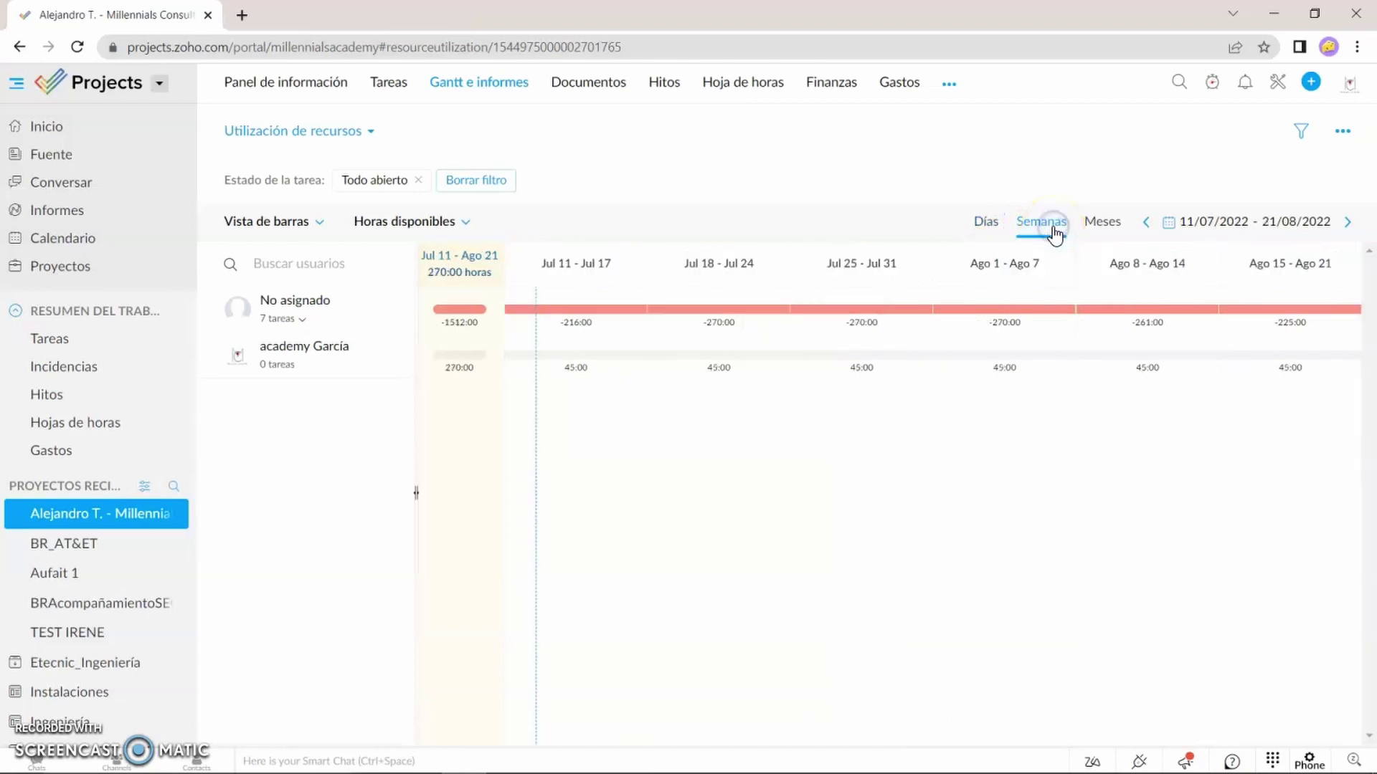
left_click(1103, 233)
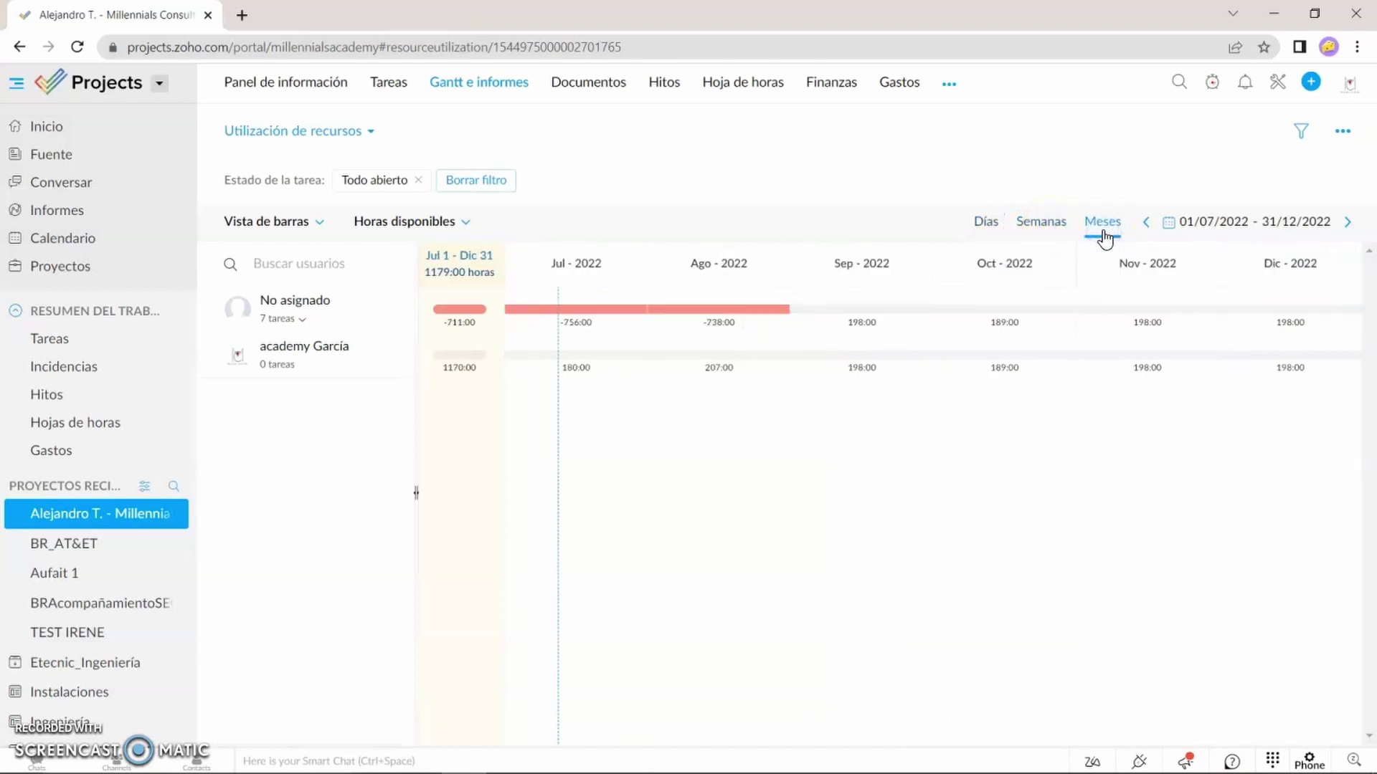
Review the month range and filter options of the resource utilization report without applying any change.
left_click(1170, 223)
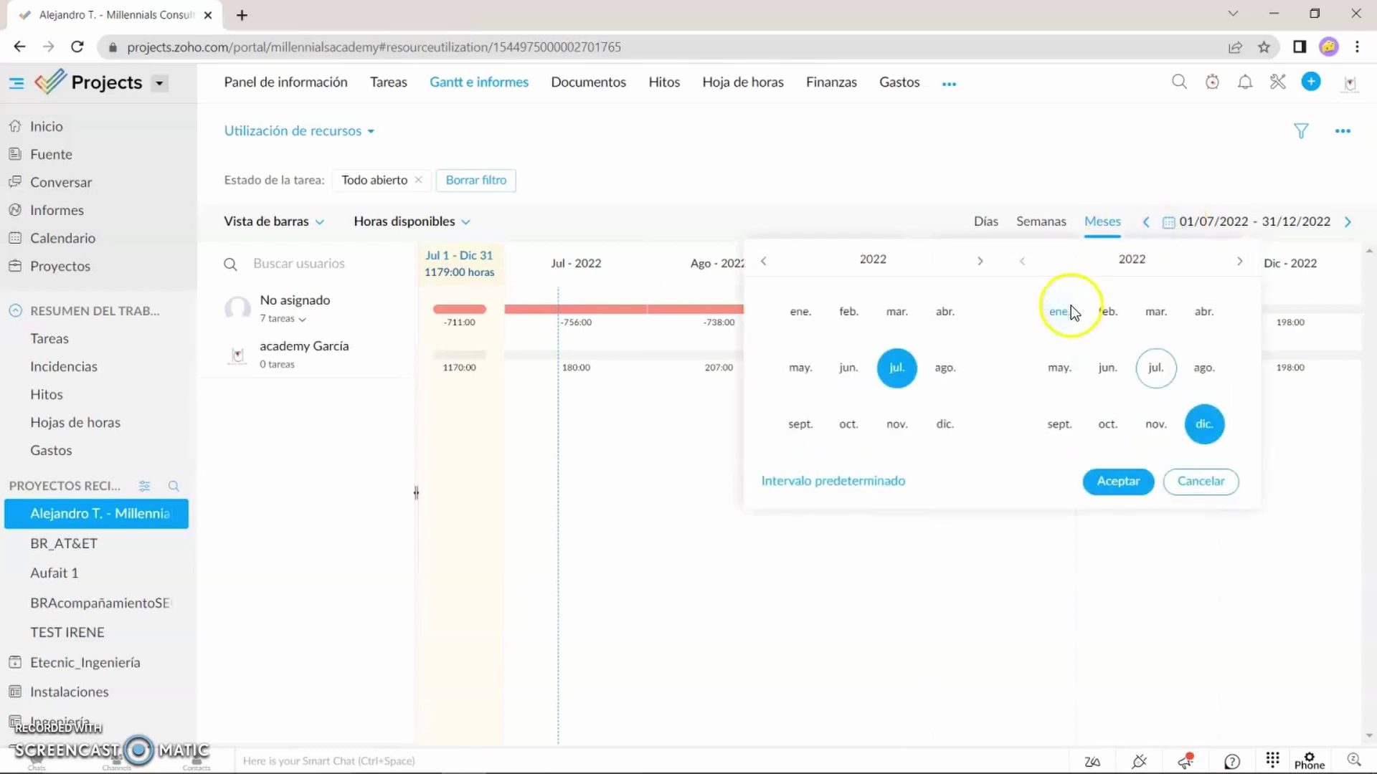
left_click(1238, 491)
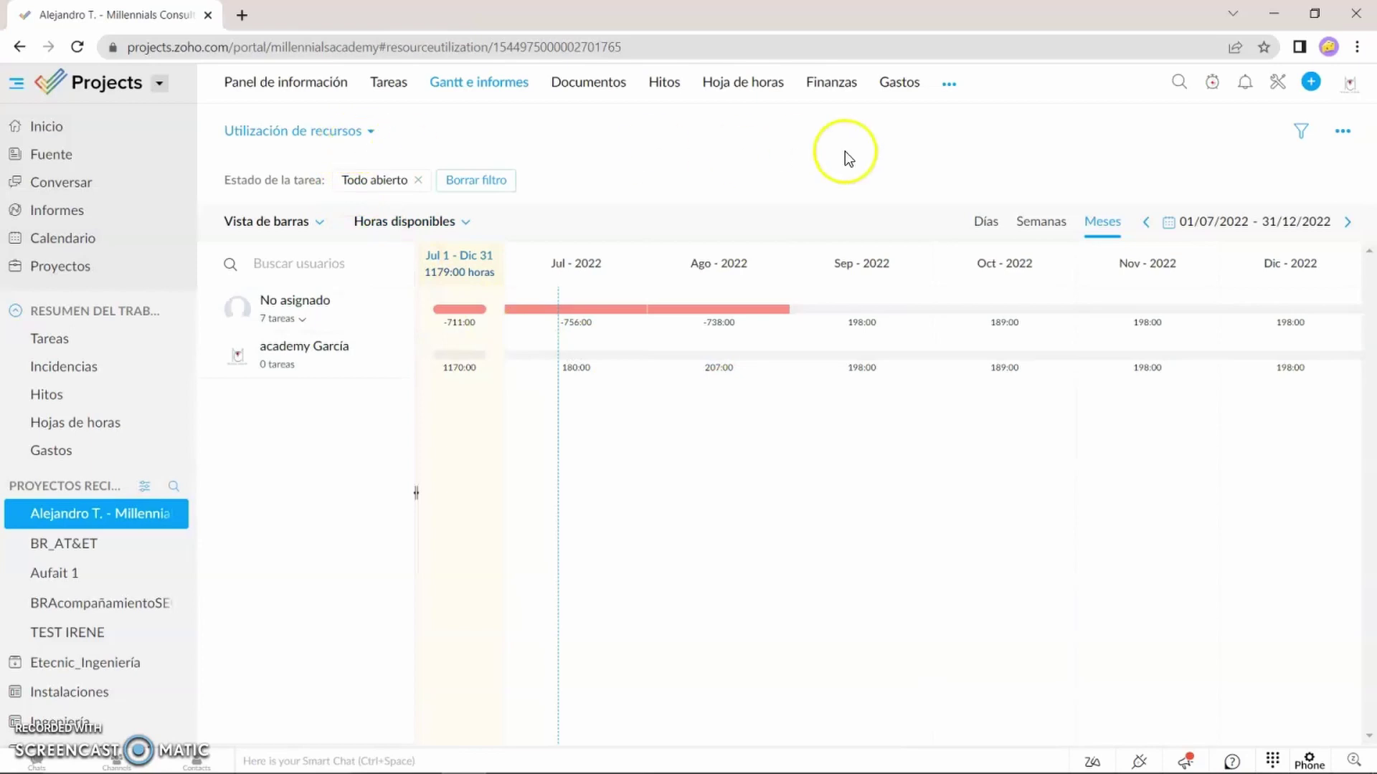
left_click(1295, 132)
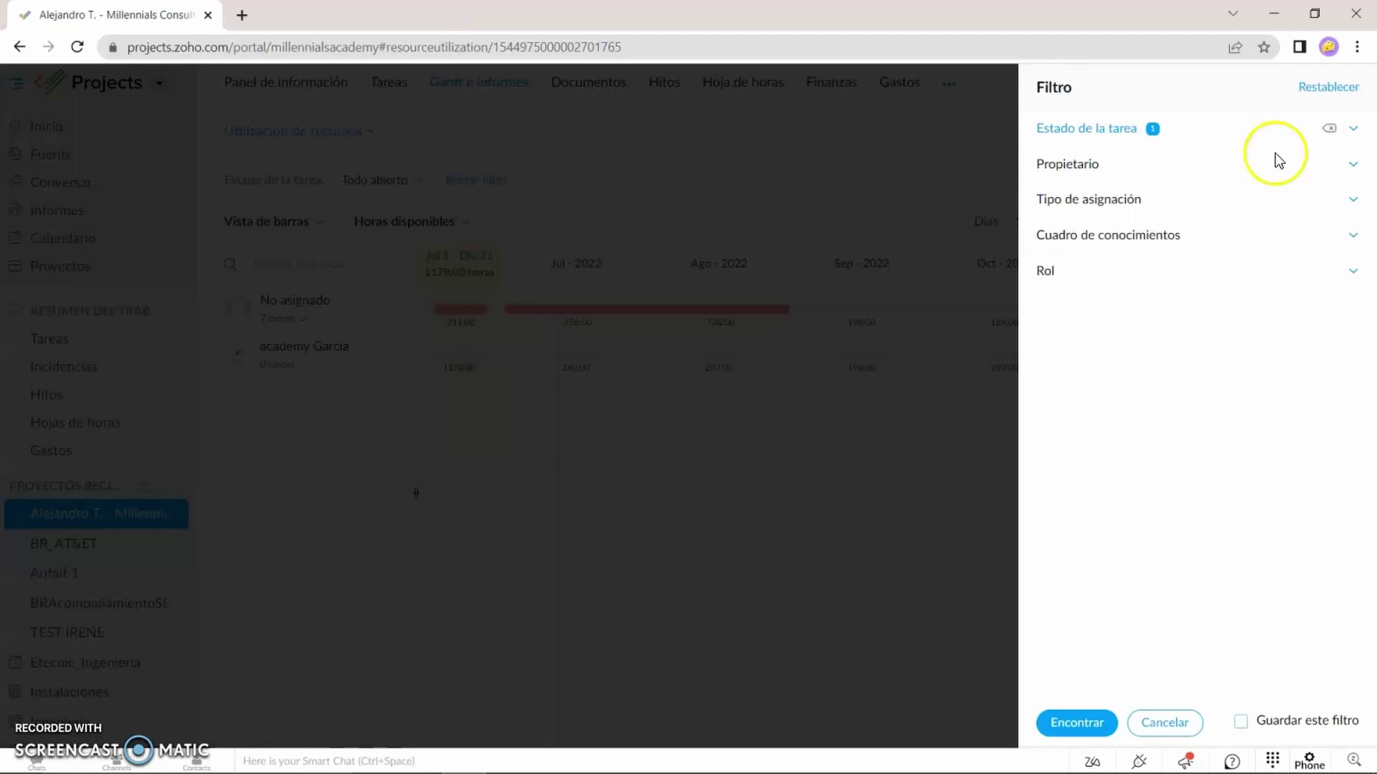
mouse_move(1183, 756)
left_click(1183, 726)
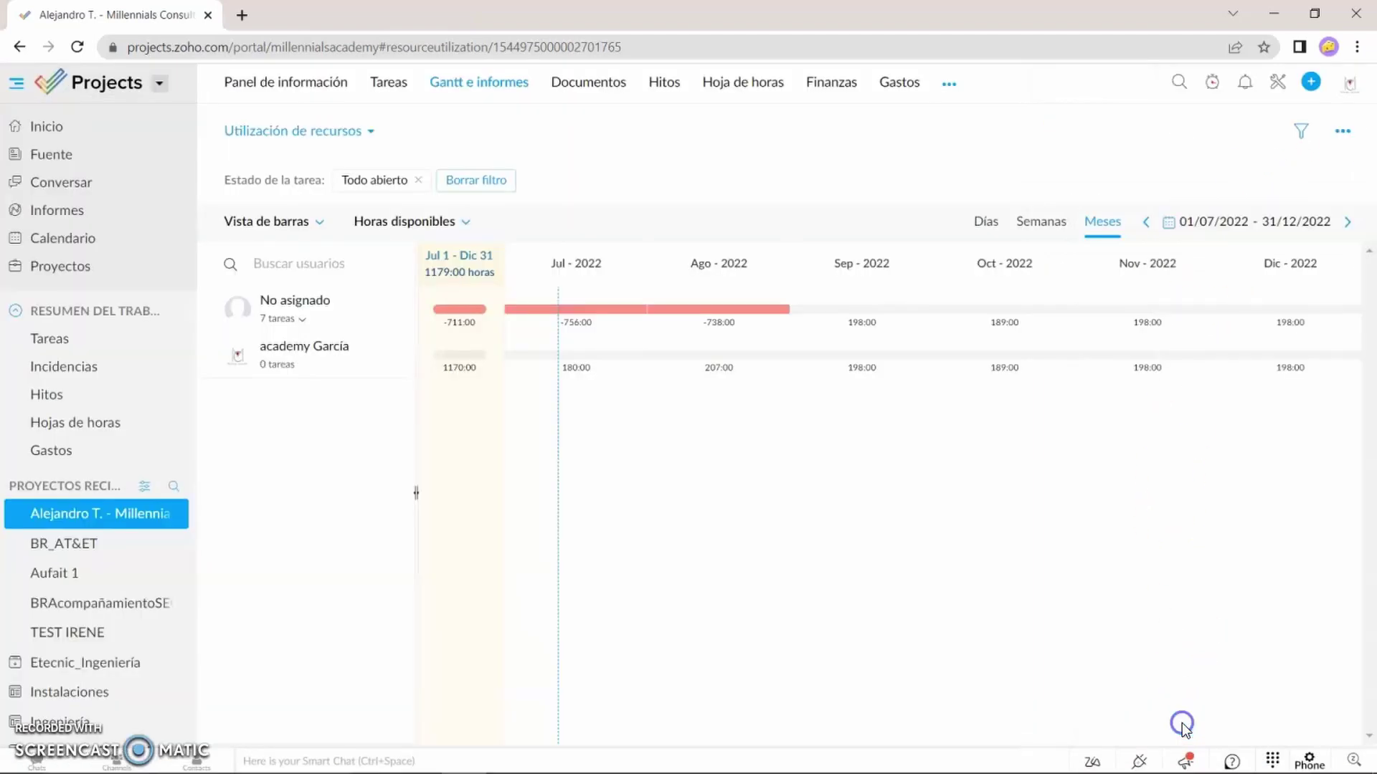
Open the Planeado versus real report and review its date range and filter options.
left_click(350, 132)
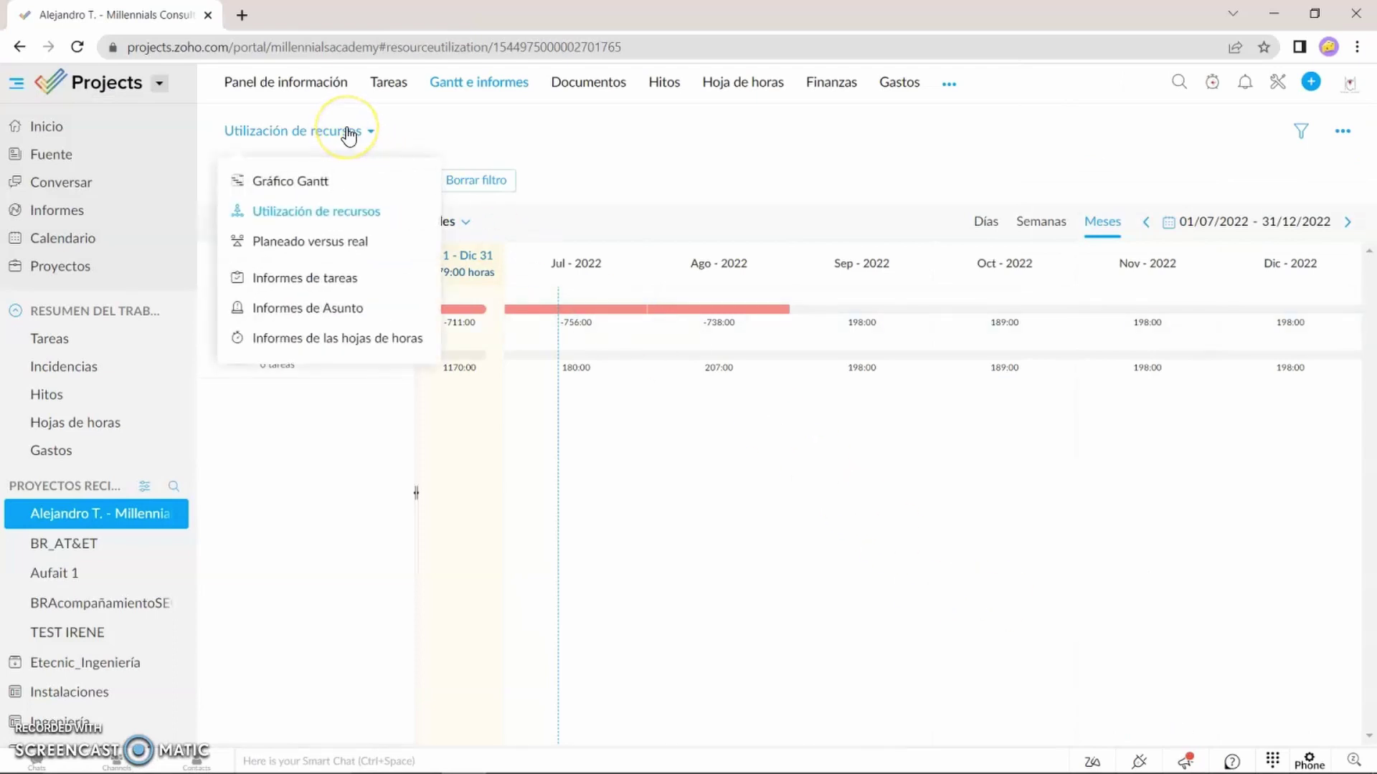
left_click(347, 243)
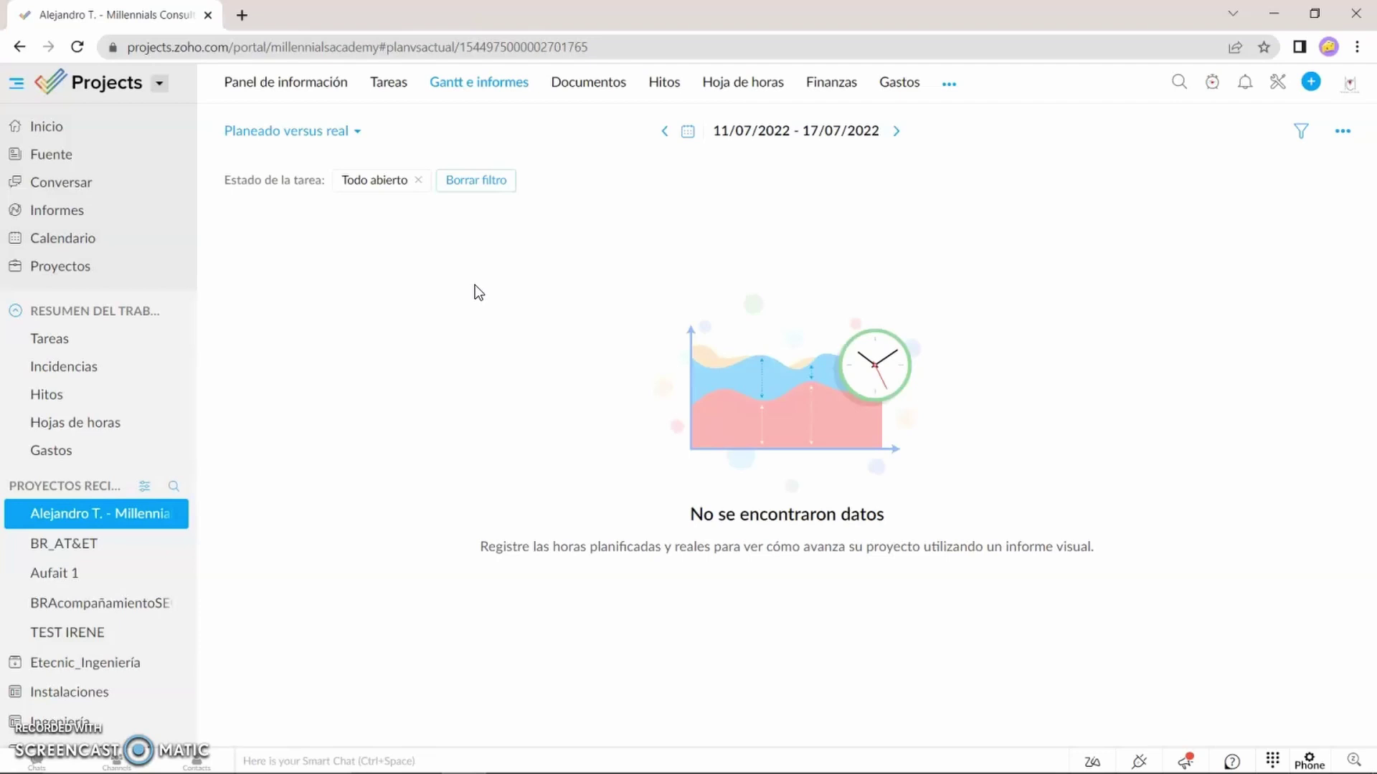
left_click(688, 131)
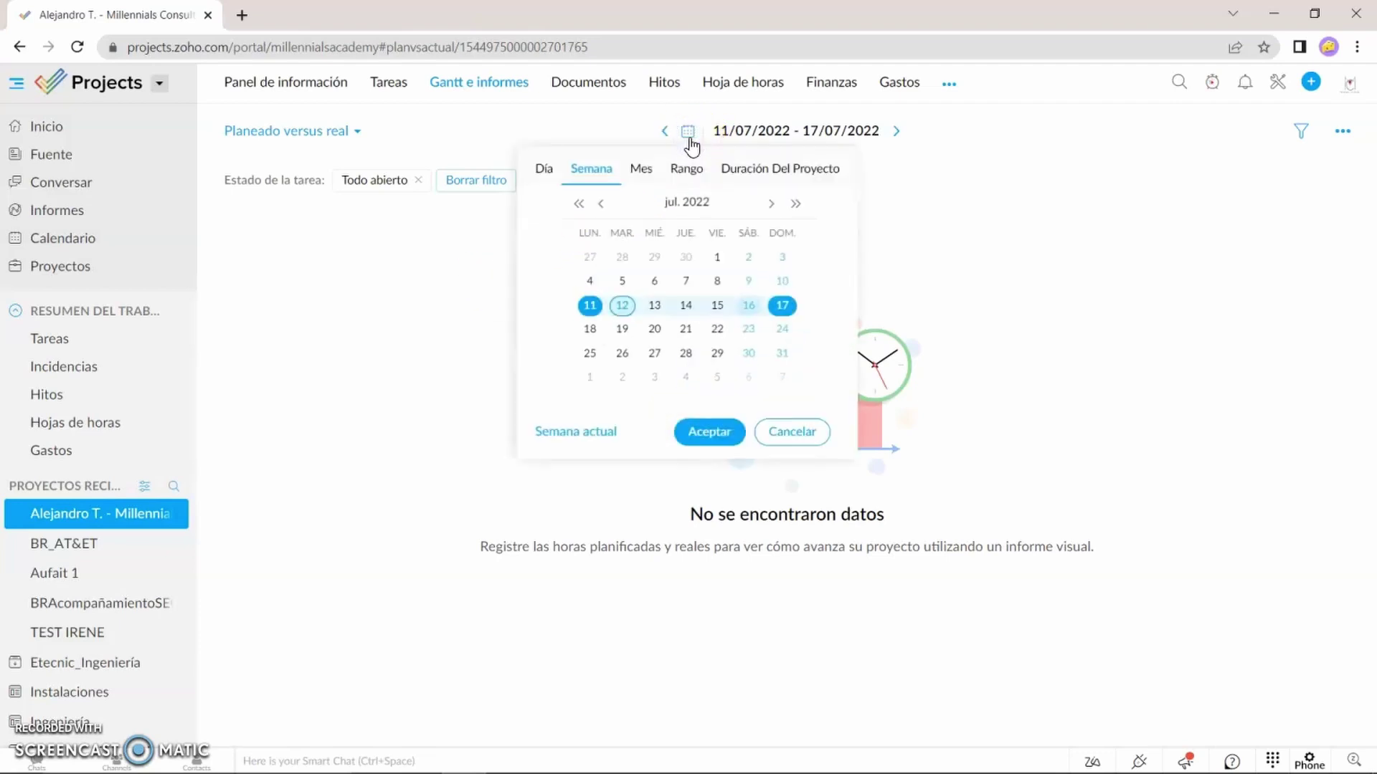
left_click(1301, 134)
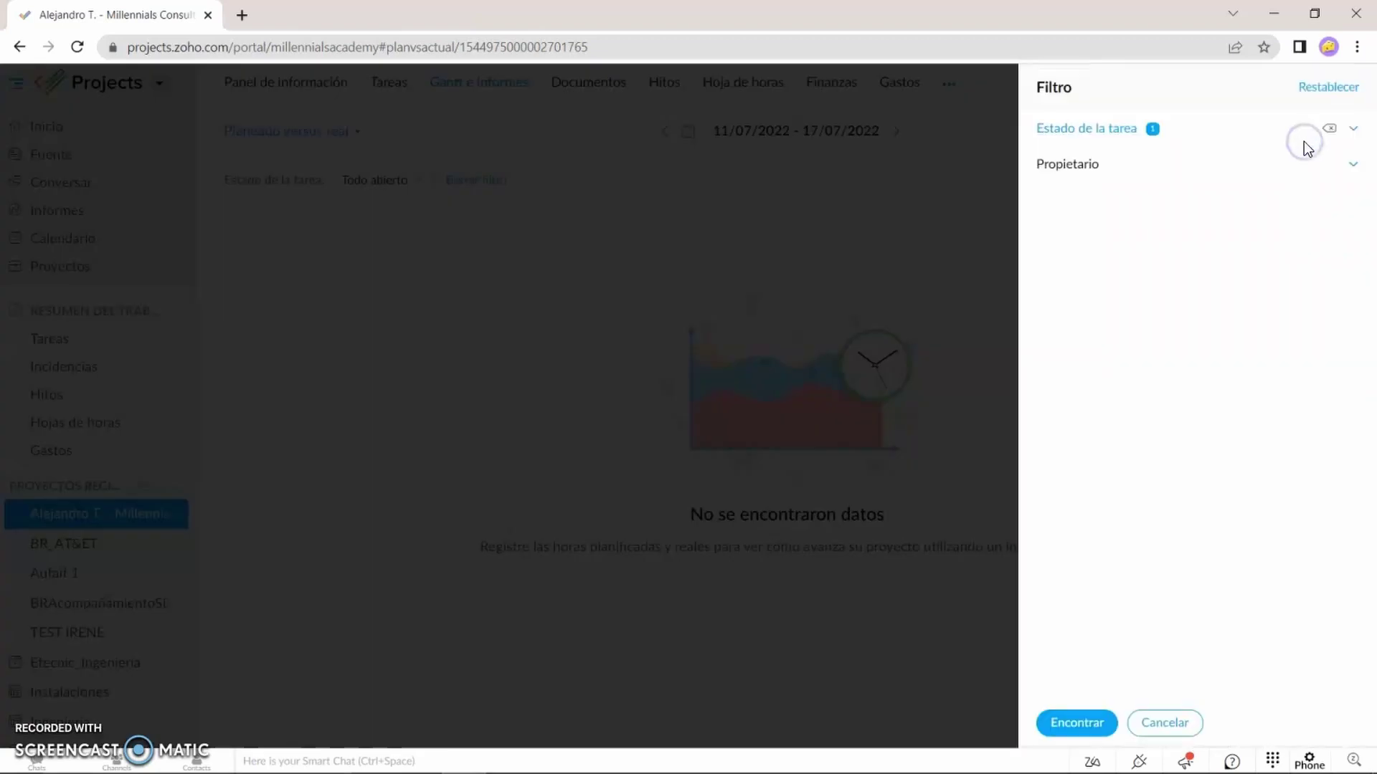
left_click(1174, 723)
Open the Informes de tareas and look over the basic reports and the Prioridad chart.
left_click(286, 131)
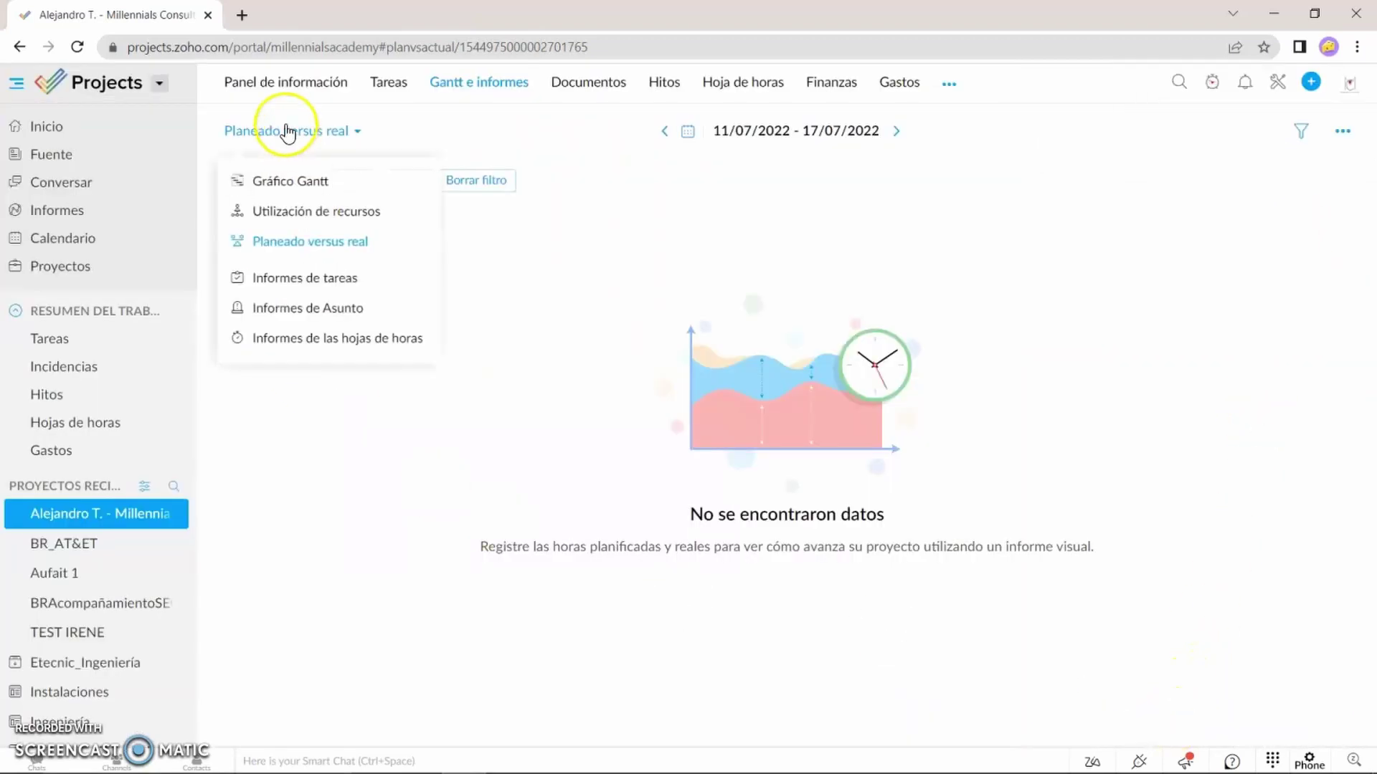
left_click(357, 286)
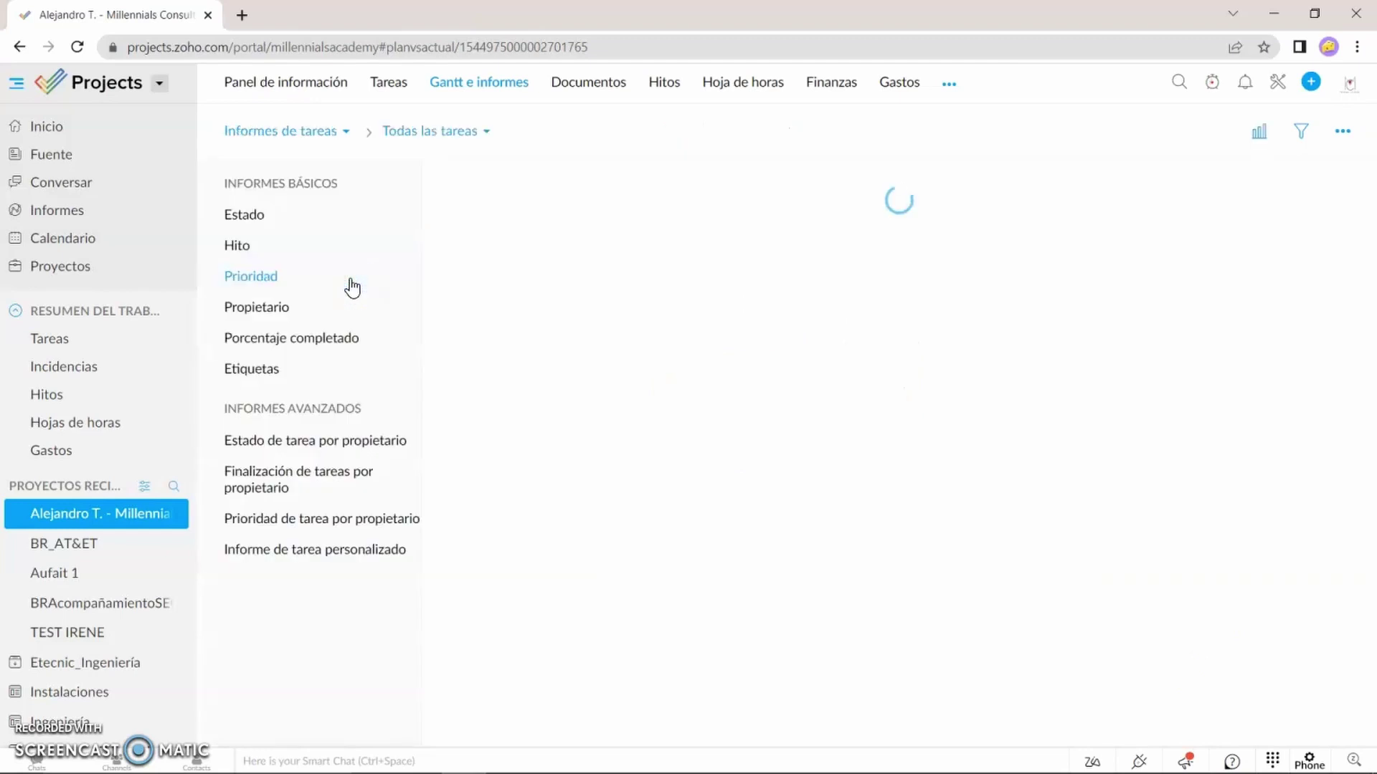
left_click(267, 251)
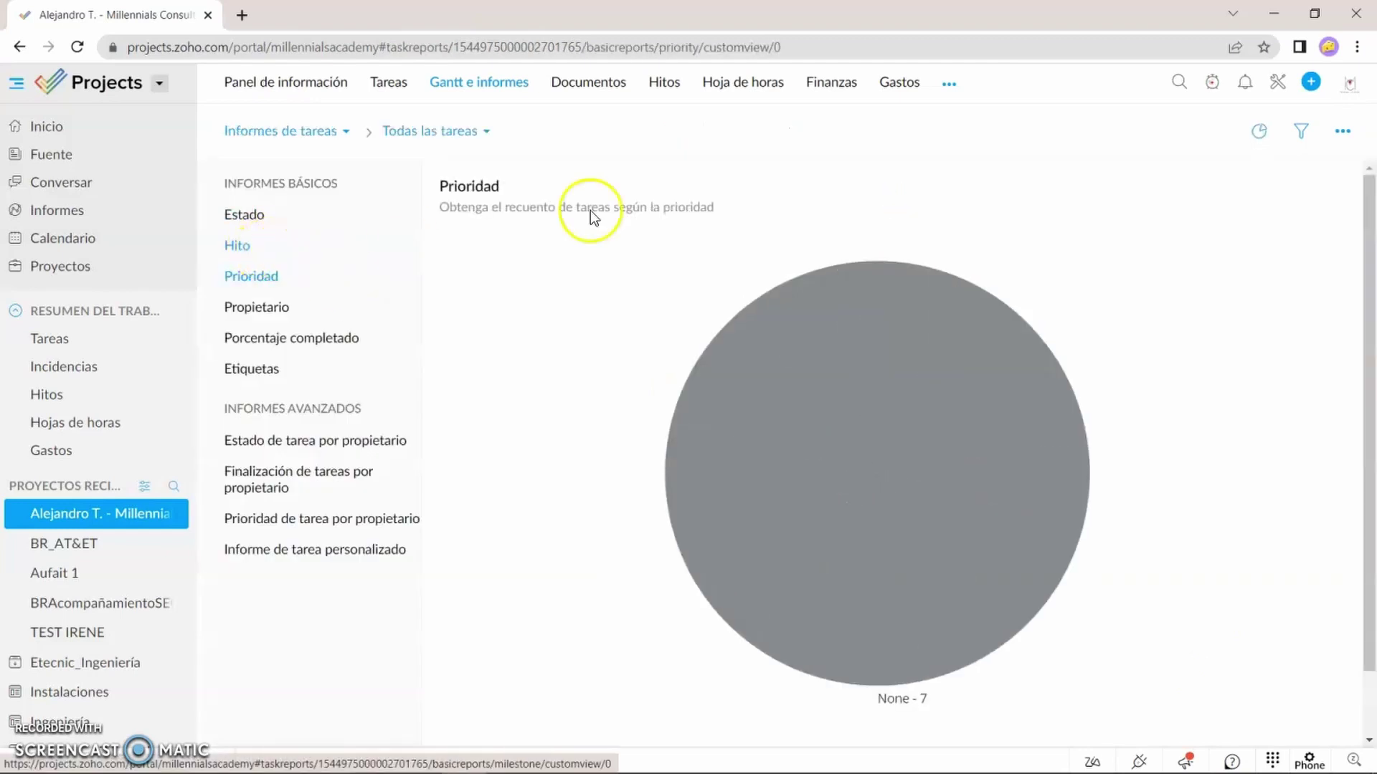
View the Informes de Asunto and the Informes de las hojas de horas.
left_click(370, 136)
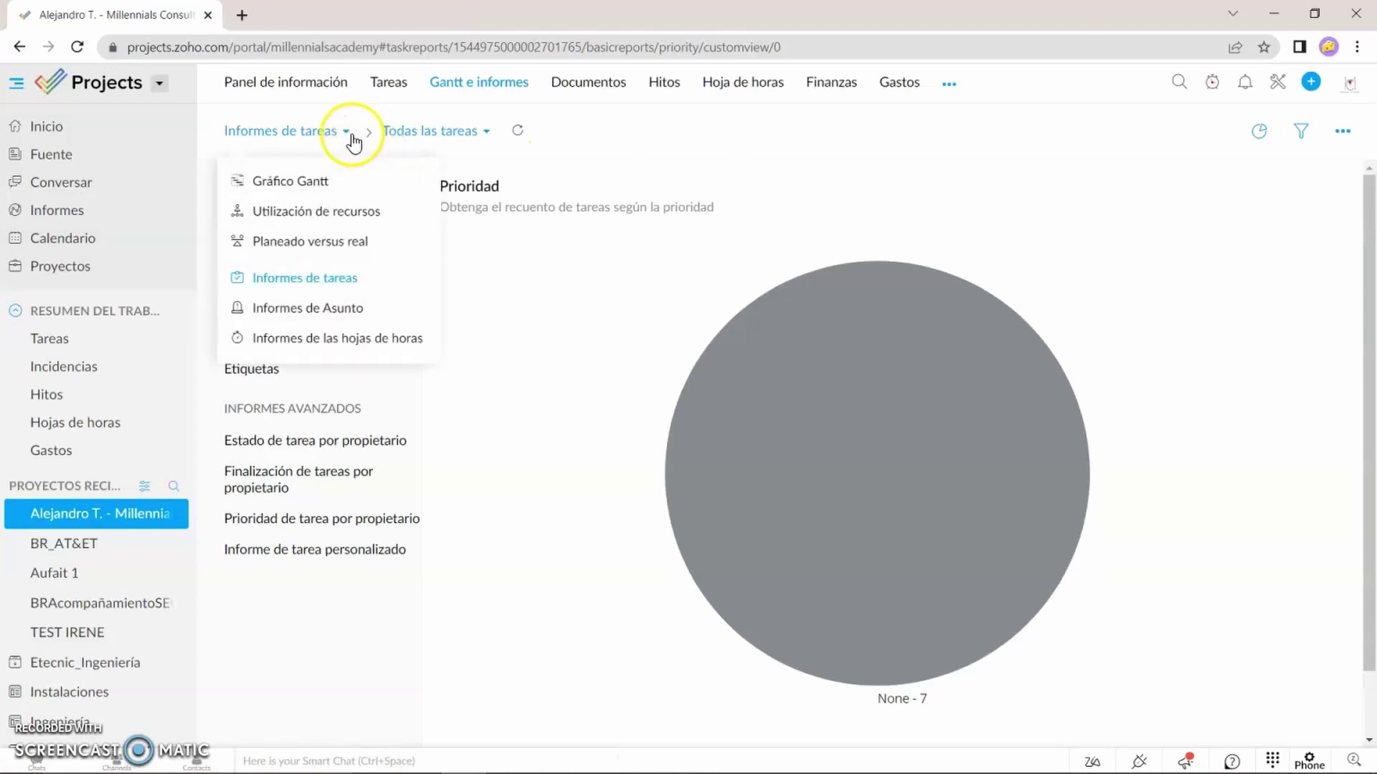
left_click(334, 310)
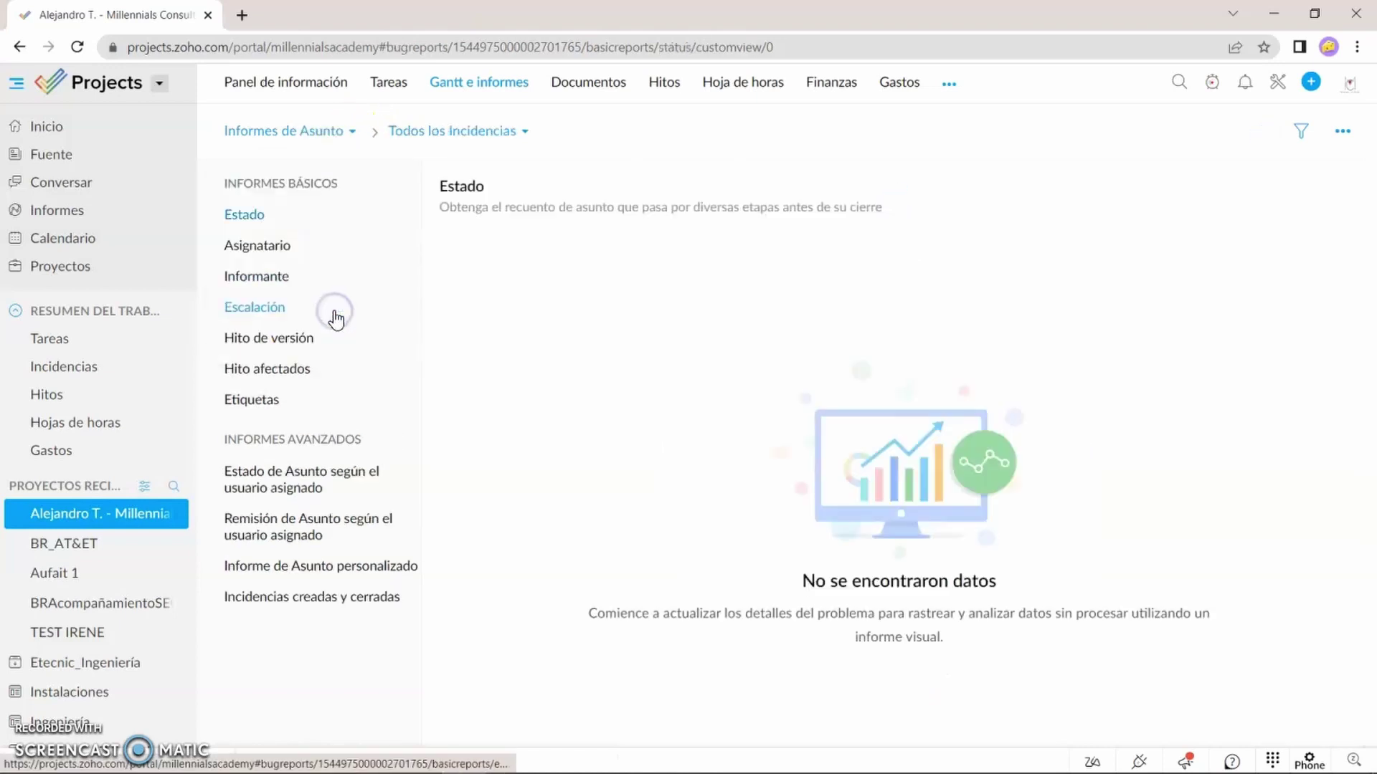
left_click(328, 133)
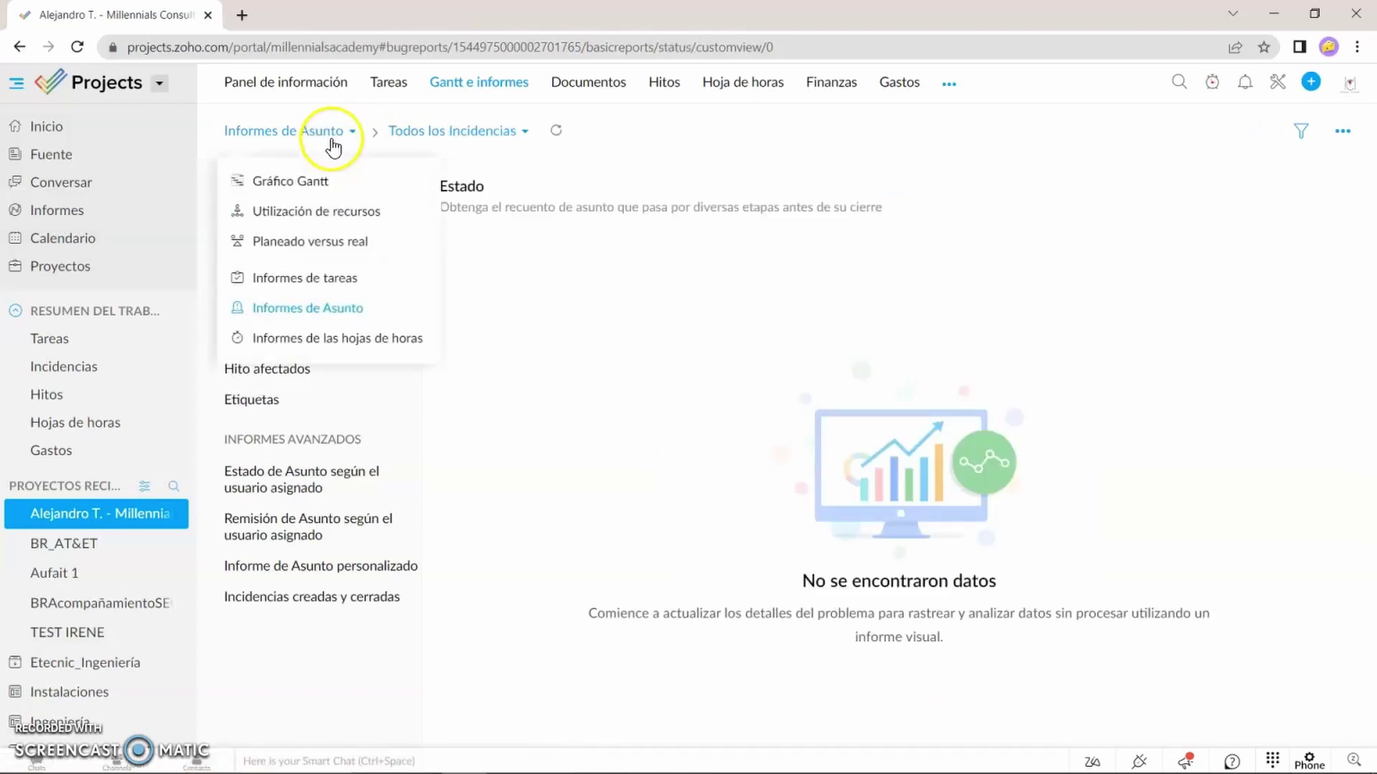
left_click(337, 340)
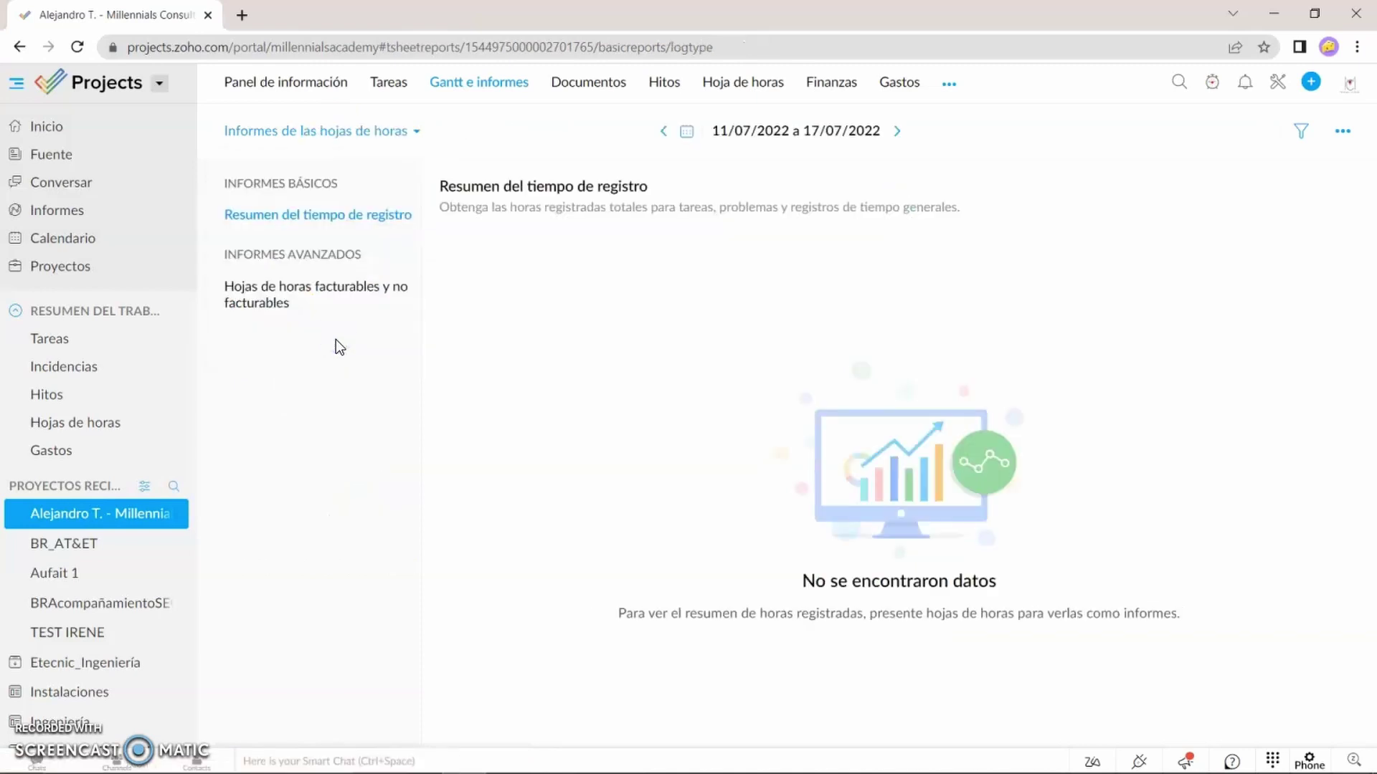
left_click(374, 135)
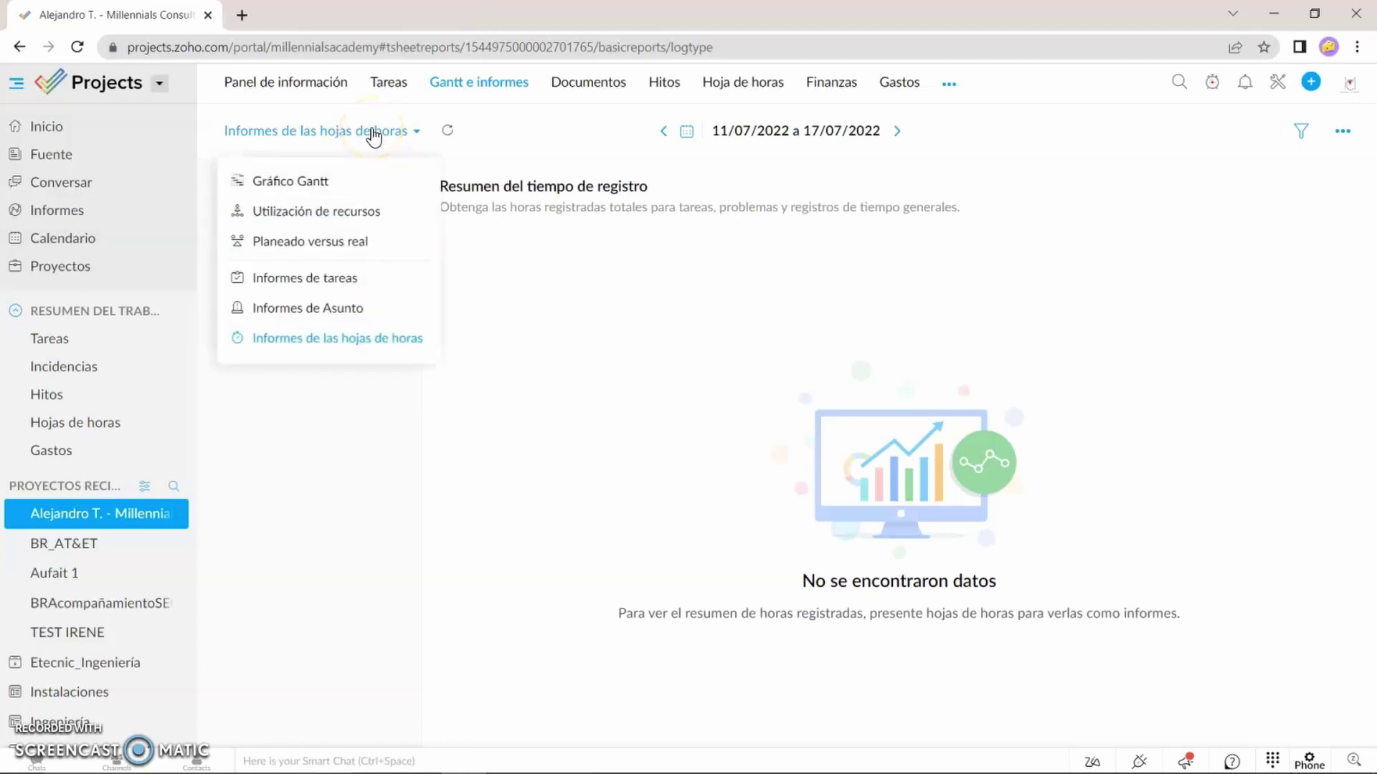